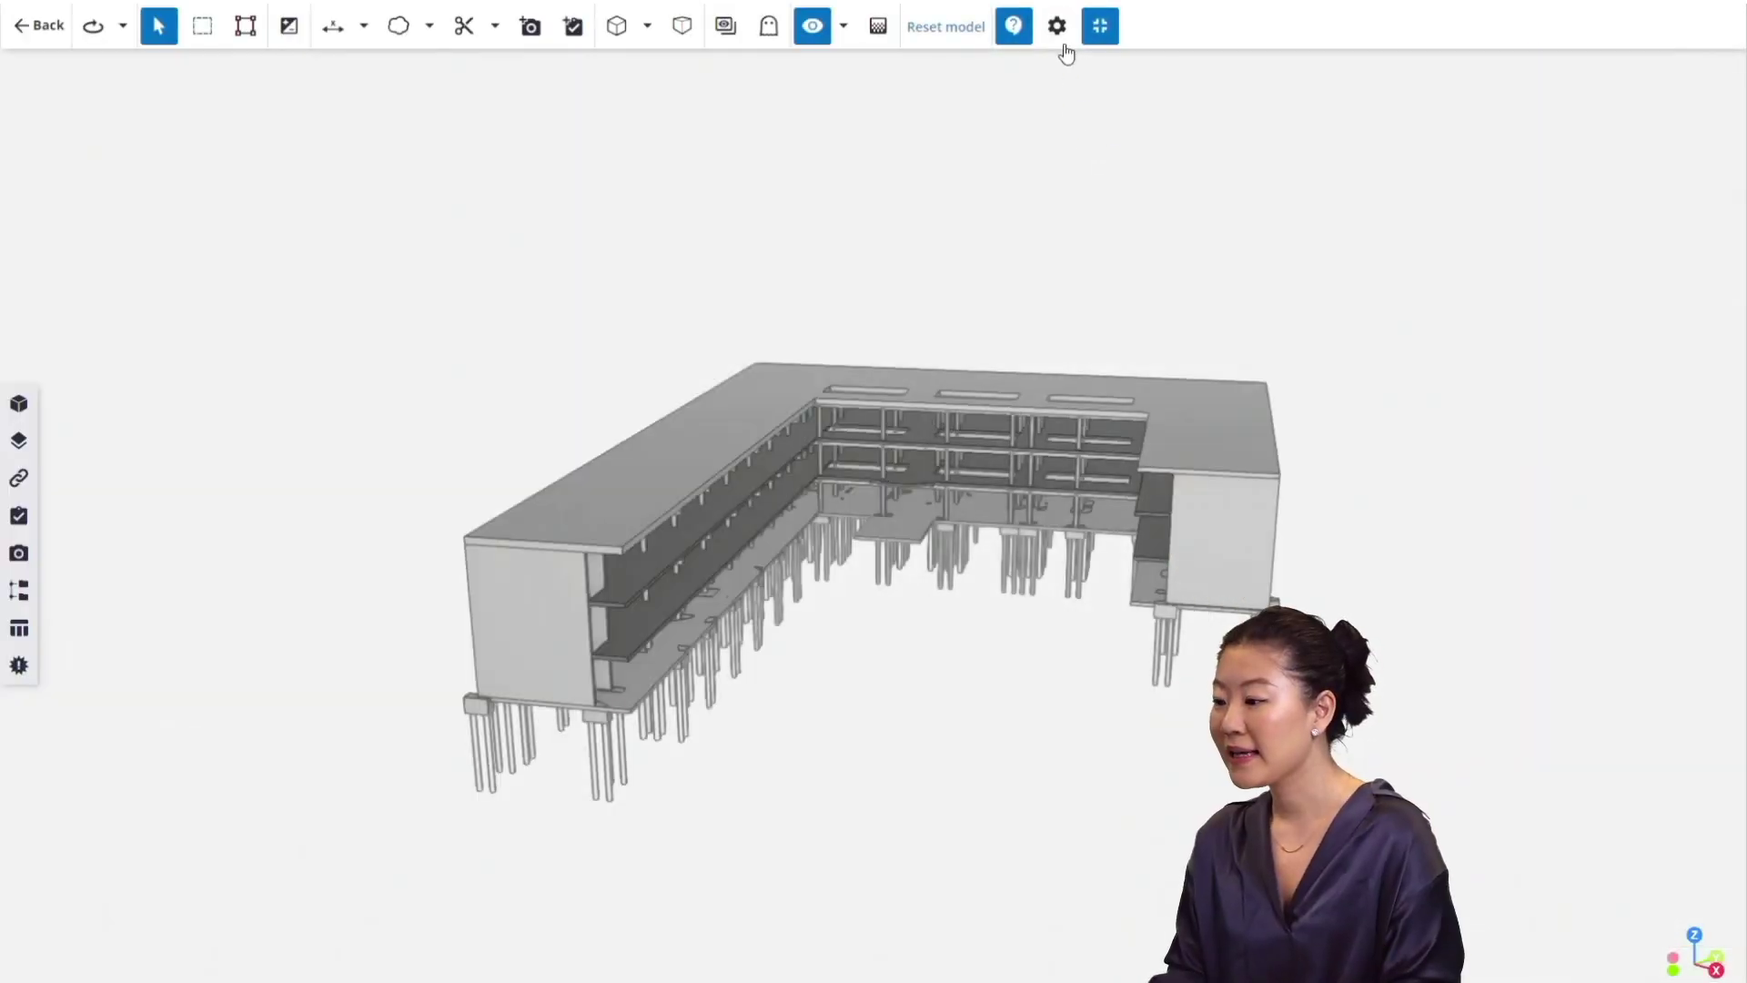
# Open the project settings and expand the Extensions section to list installed extensions.
pyautogui.click(1062, 41)
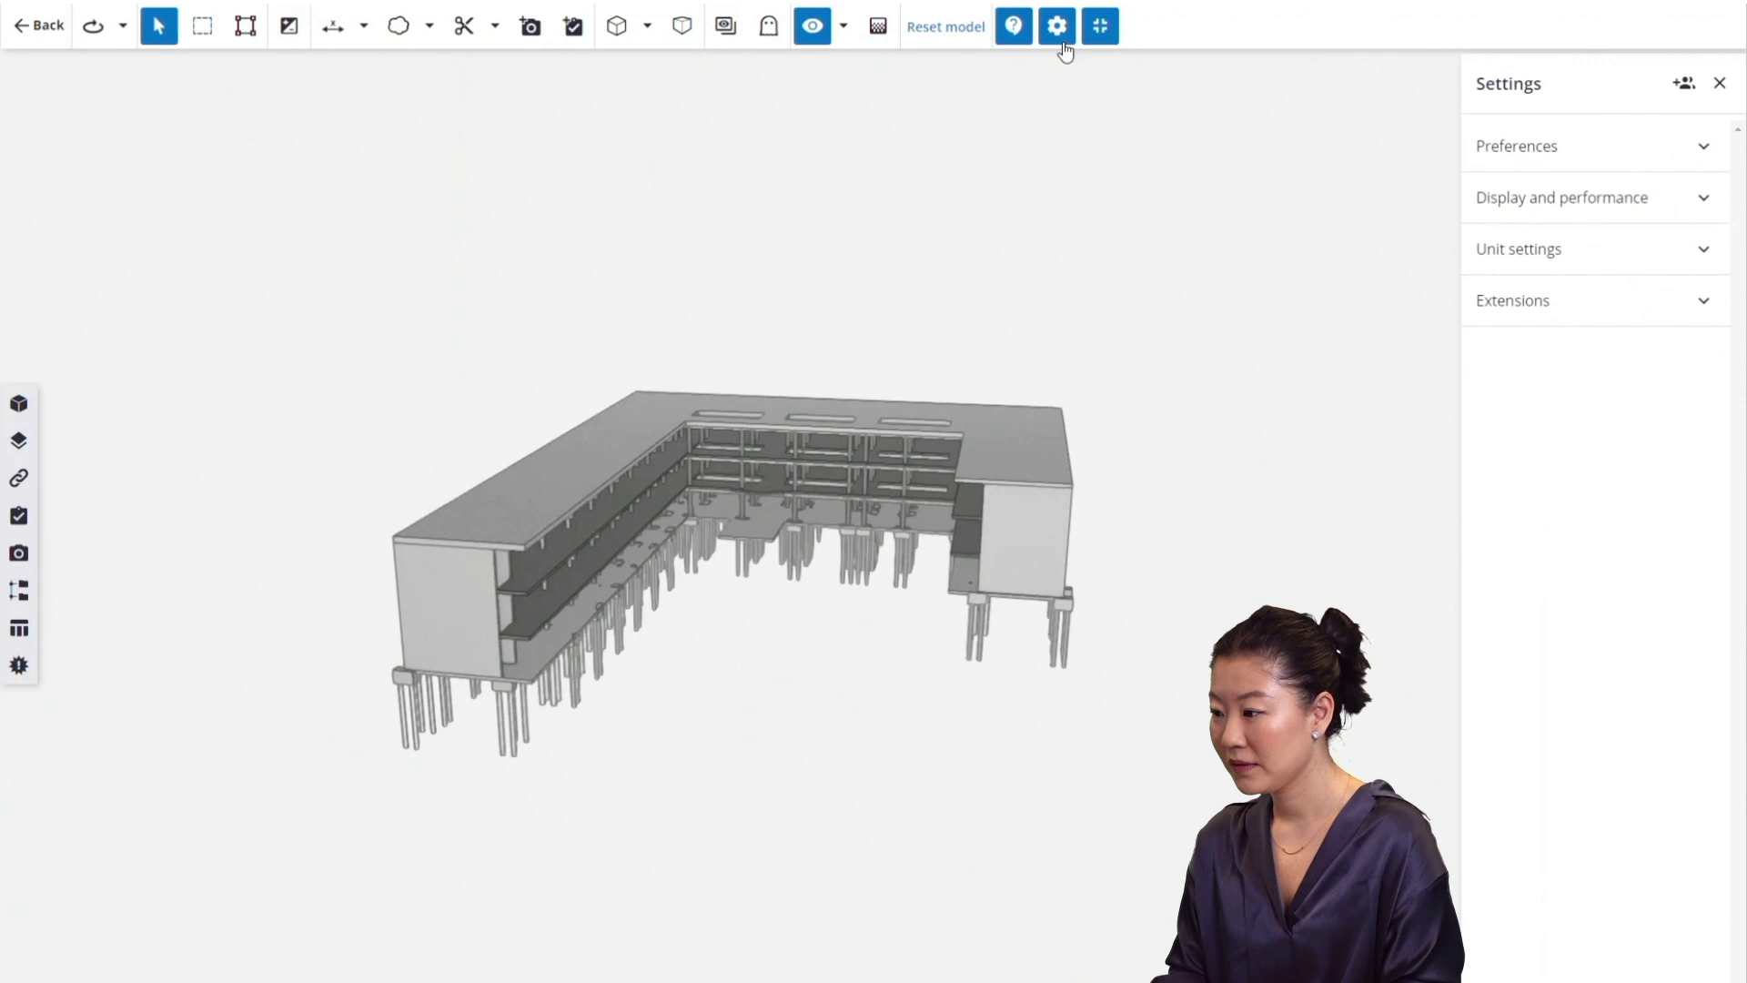
pyautogui.click(1544, 319)
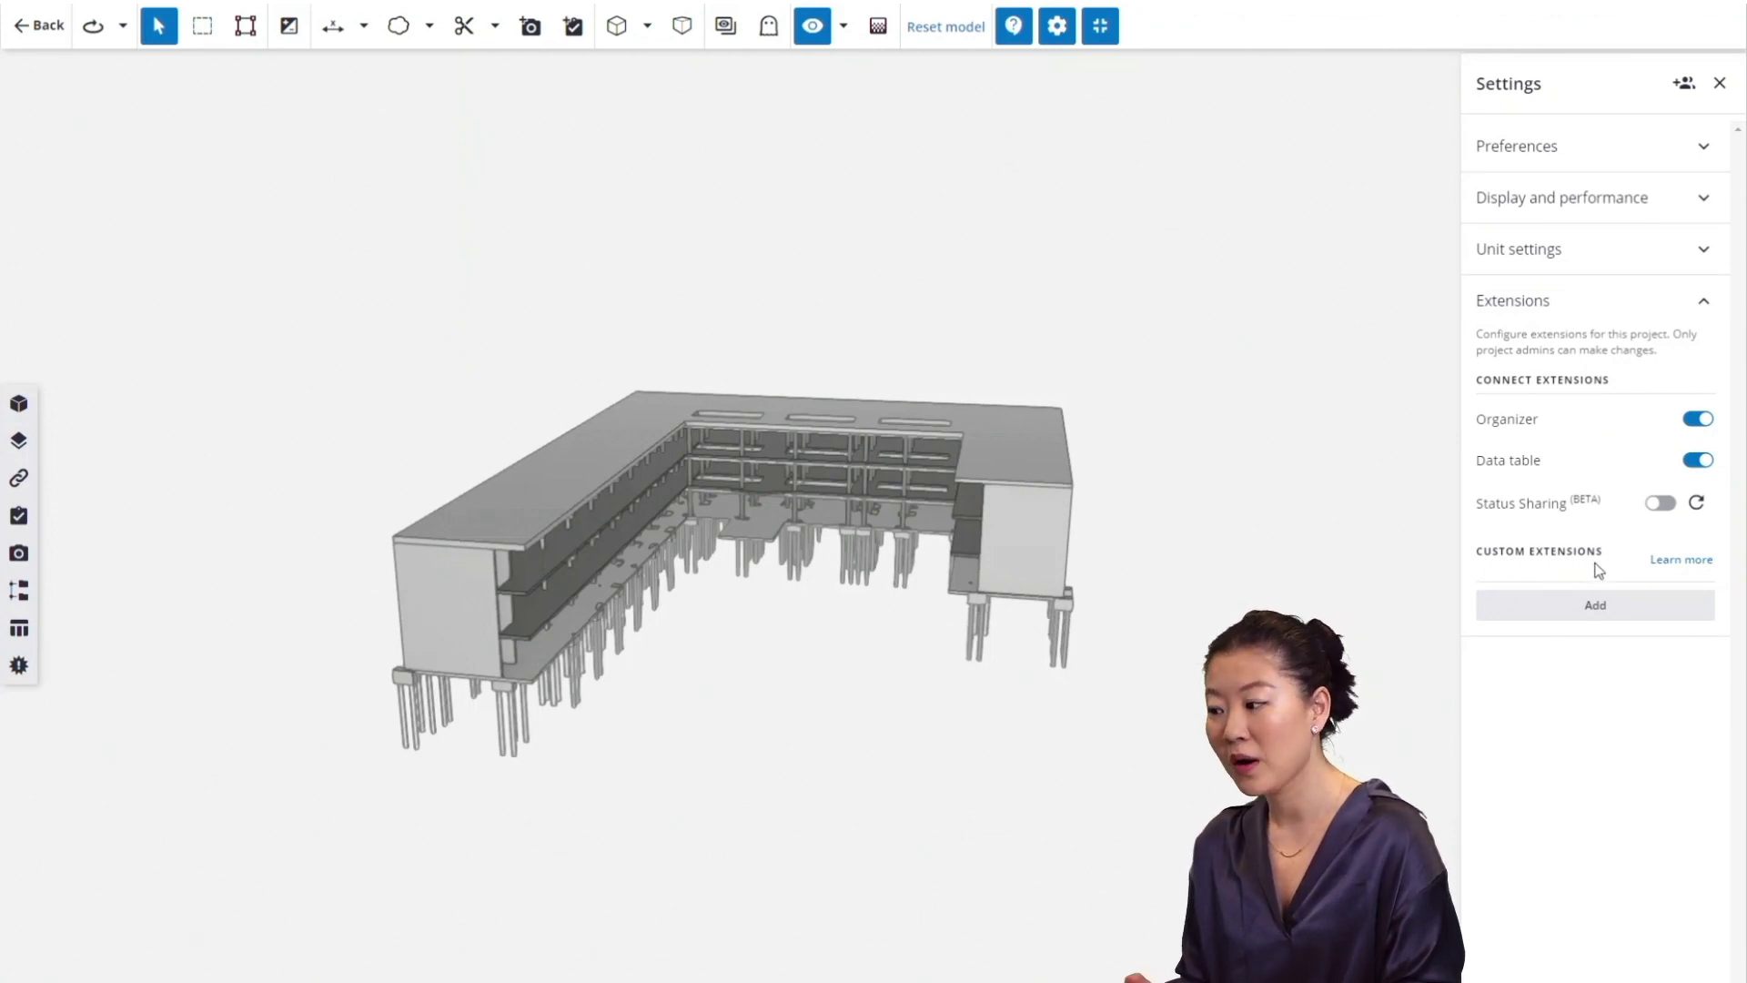
# Start a custom extension, reveal its advanced fields and enter the title 'QR marker'.
pyautogui.click(1585, 610)
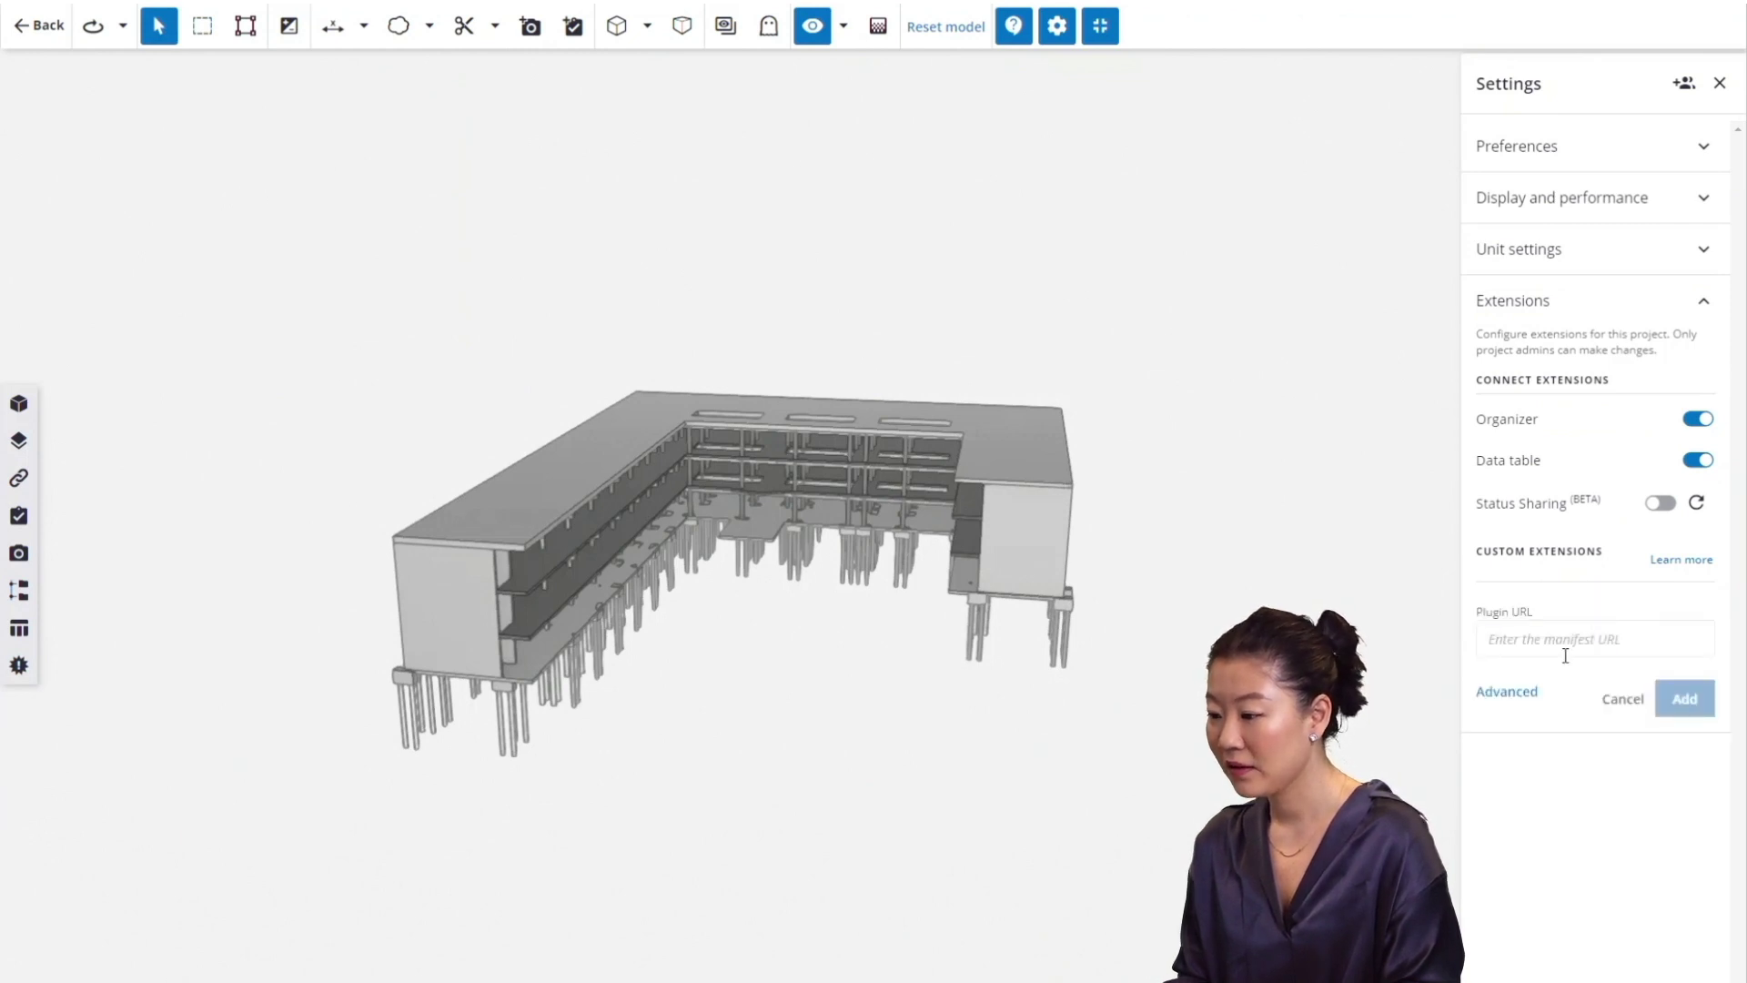
pyautogui.click(1512, 694)
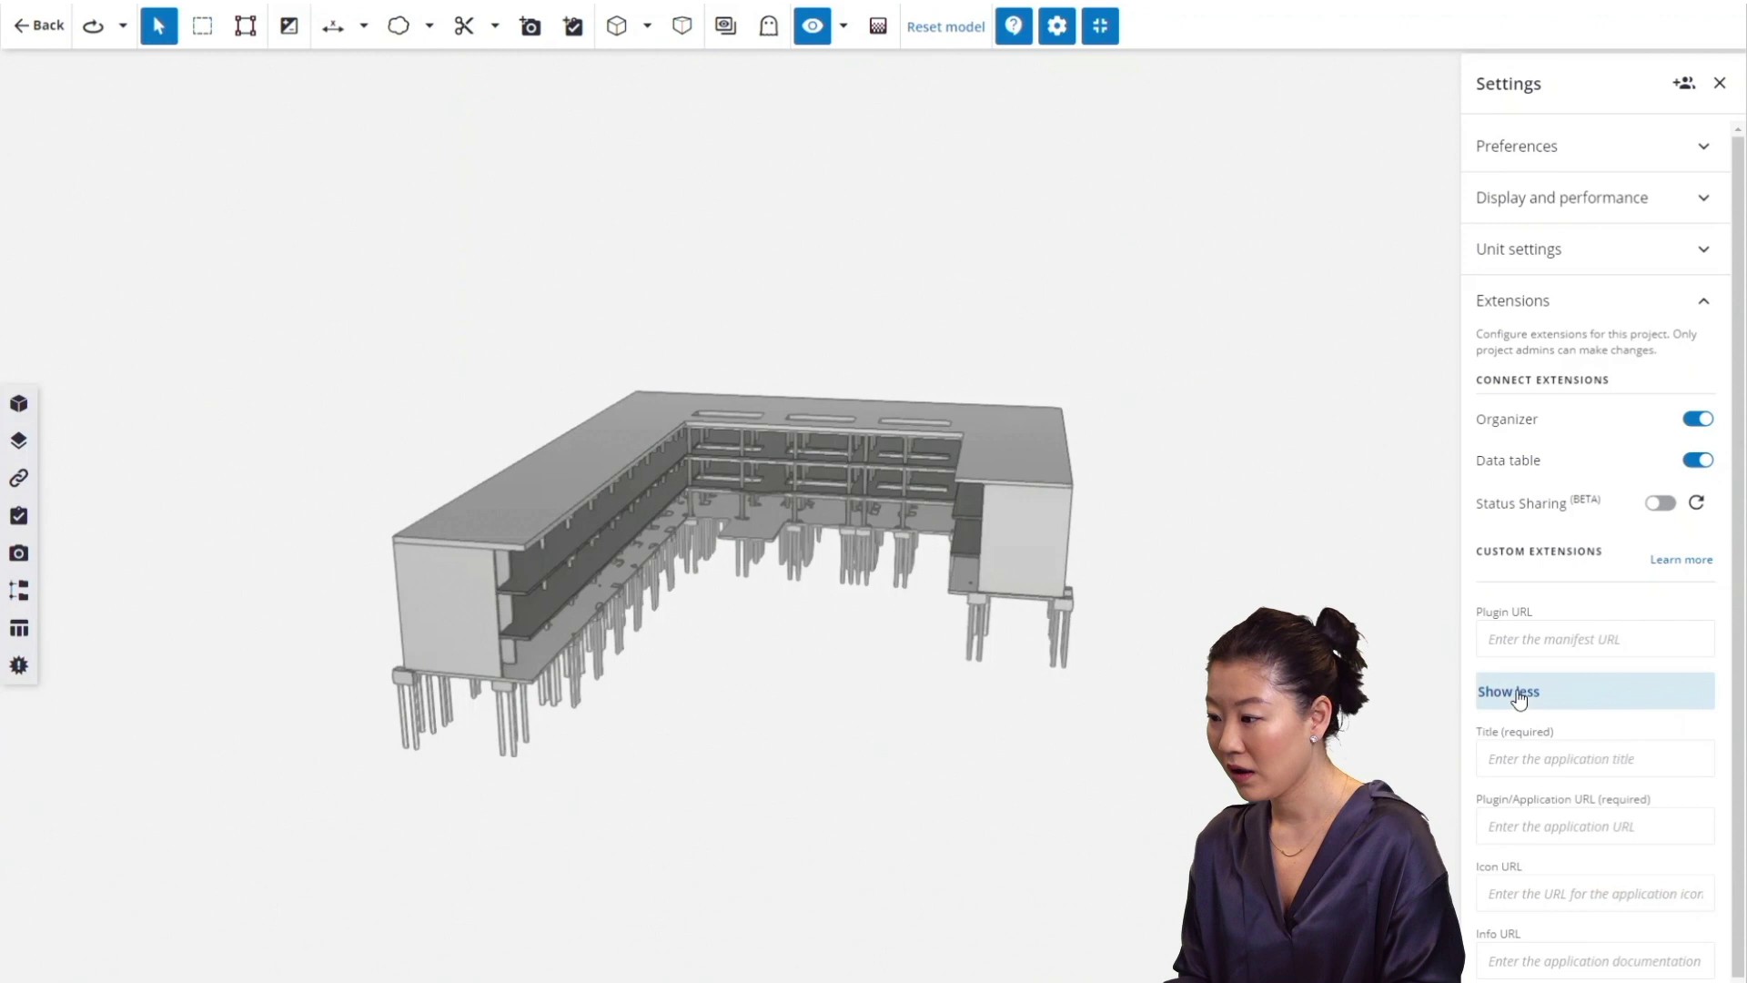
pyautogui.click(1540, 758)
pyautogui.write('QR marker')
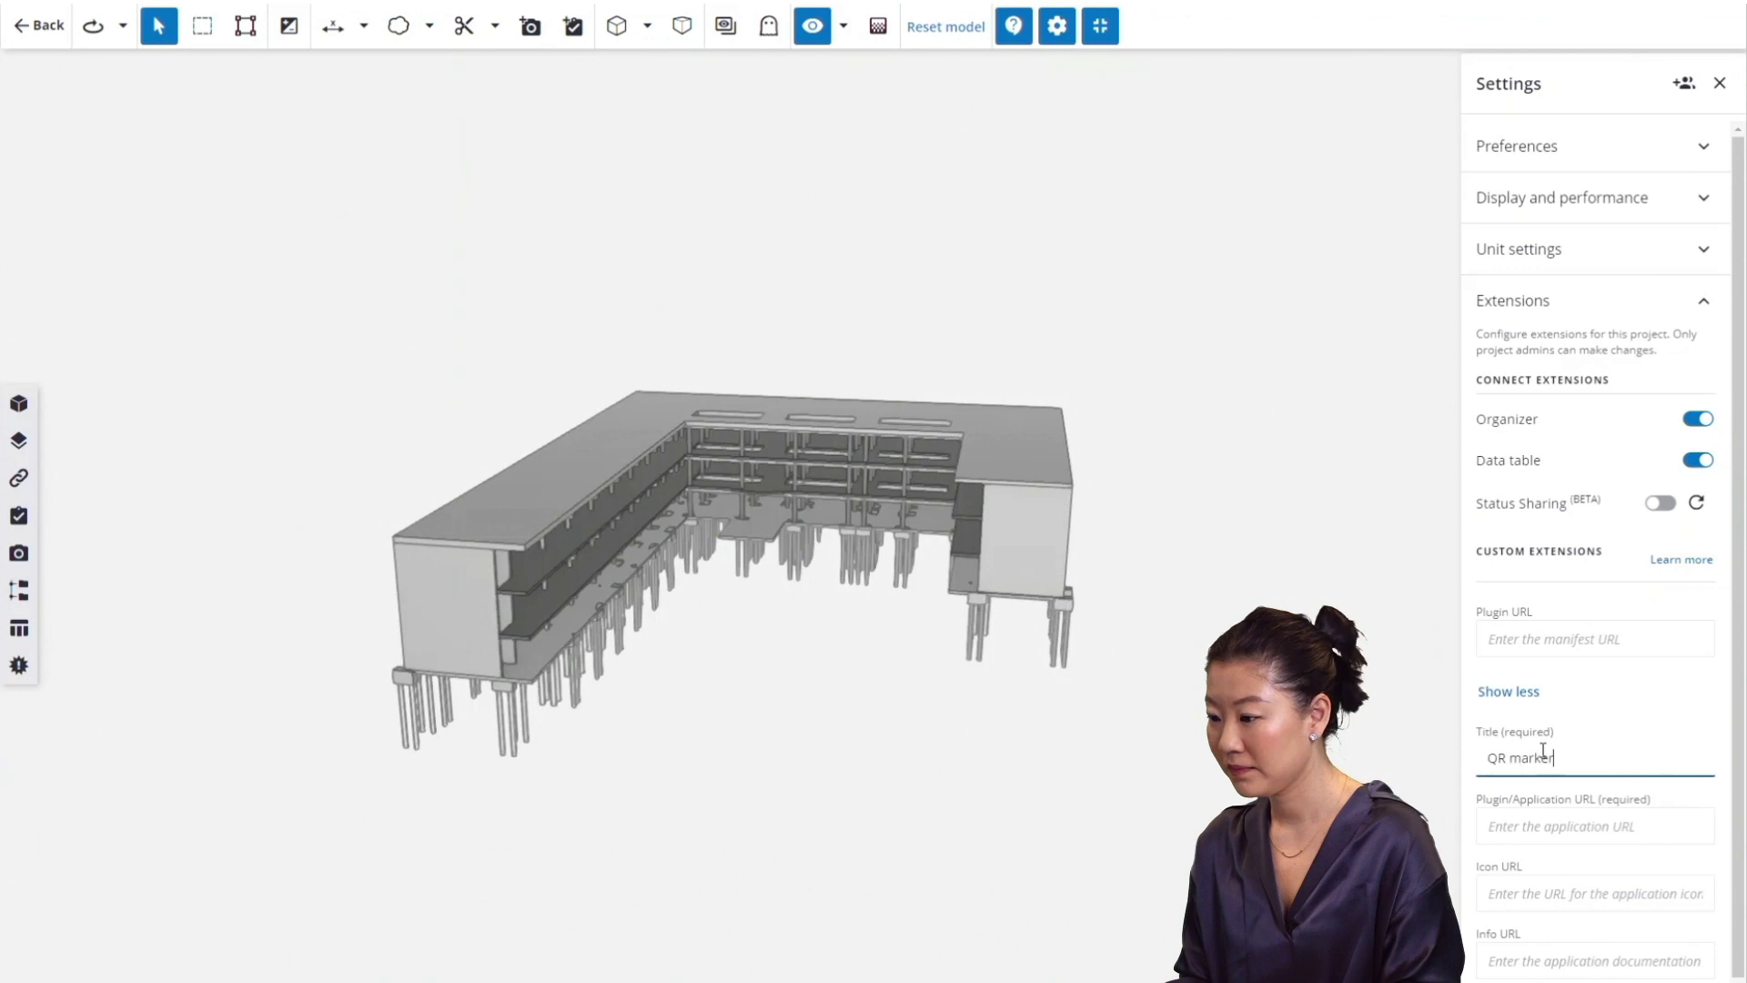
pyautogui.click(1534, 838)
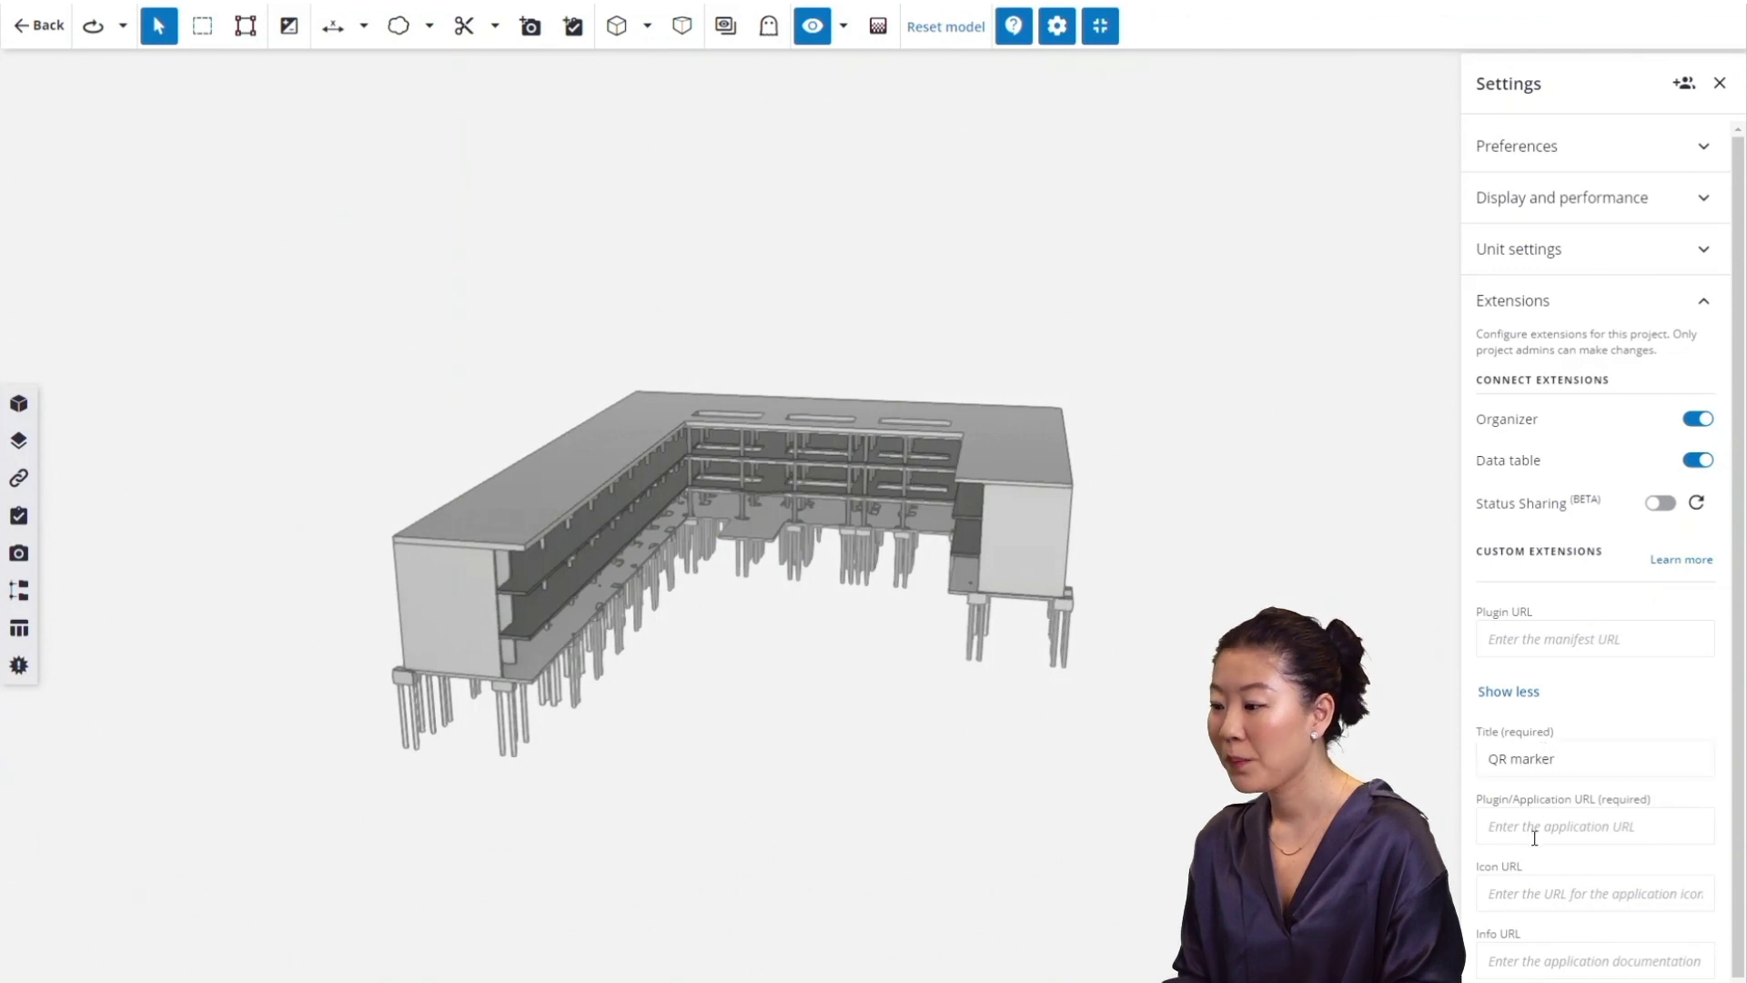
# Copy the QR marker application URL from OneNote into the Application URL field.
pyautogui.click(1539, 829)
pyautogui.hotkey('alt', 'Tab')
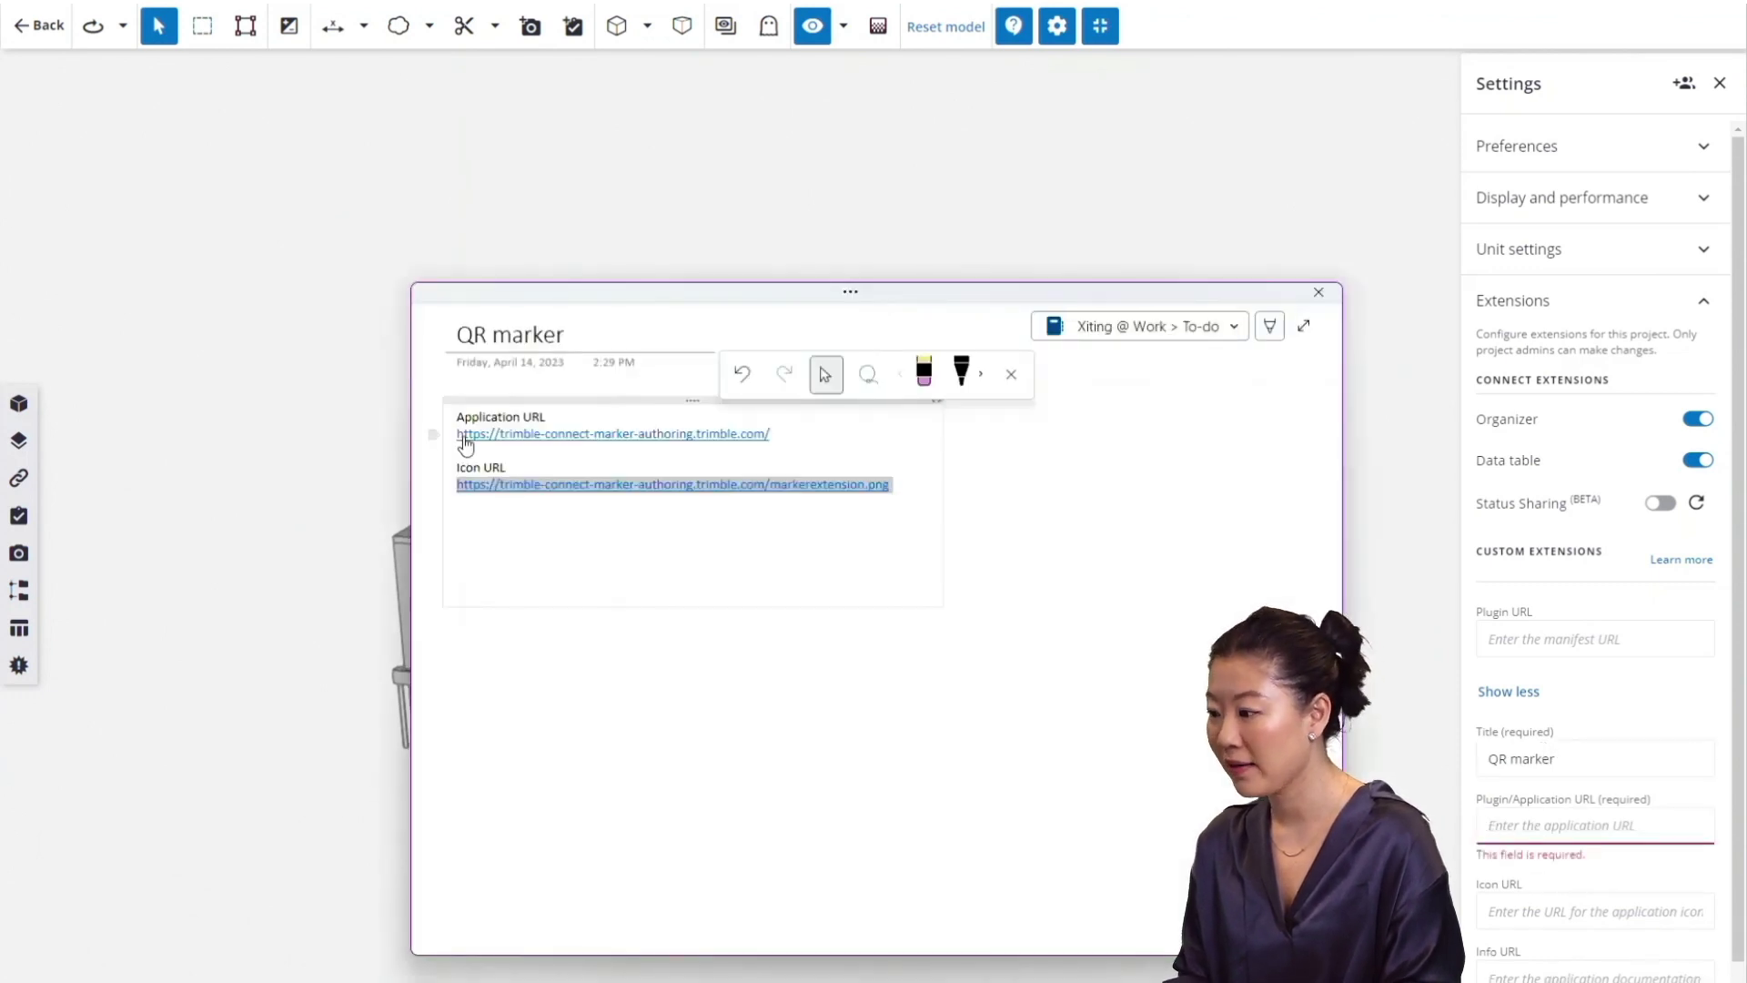
pyautogui.moveTo(456, 435); pyautogui.dragTo(797, 441)
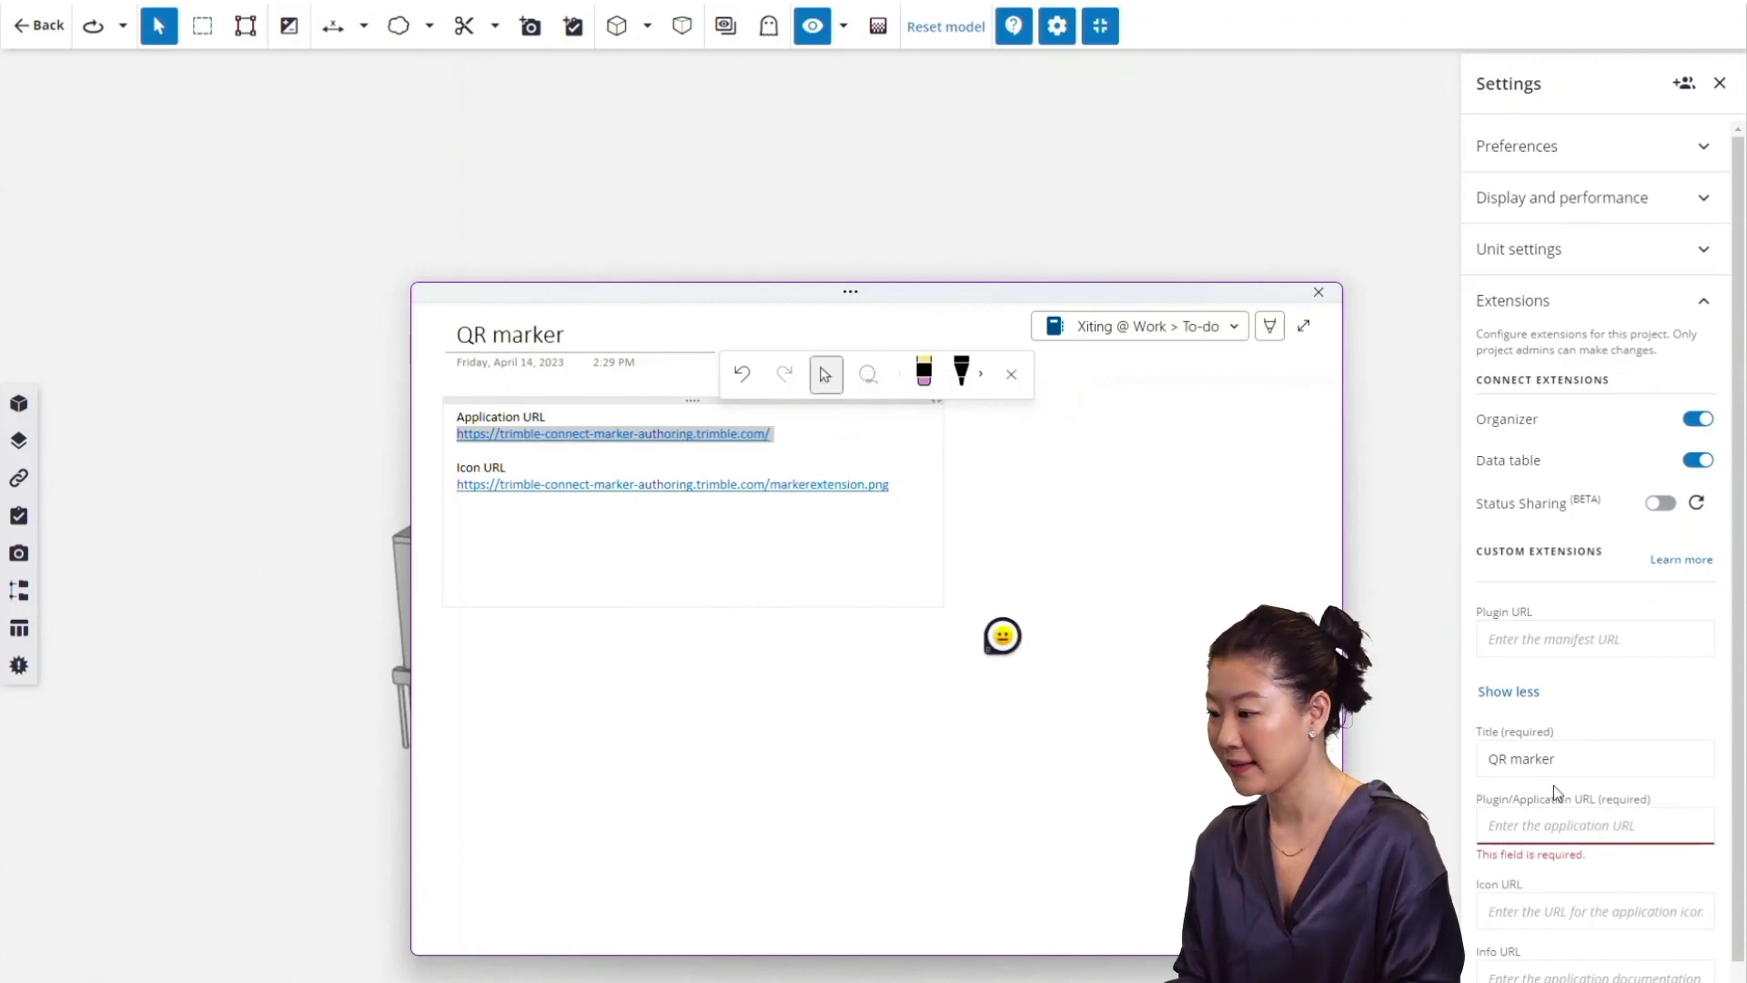
pyautogui.hotkey('alt', 'Tab')
pyautogui.hotkey('ctrl', 'v')
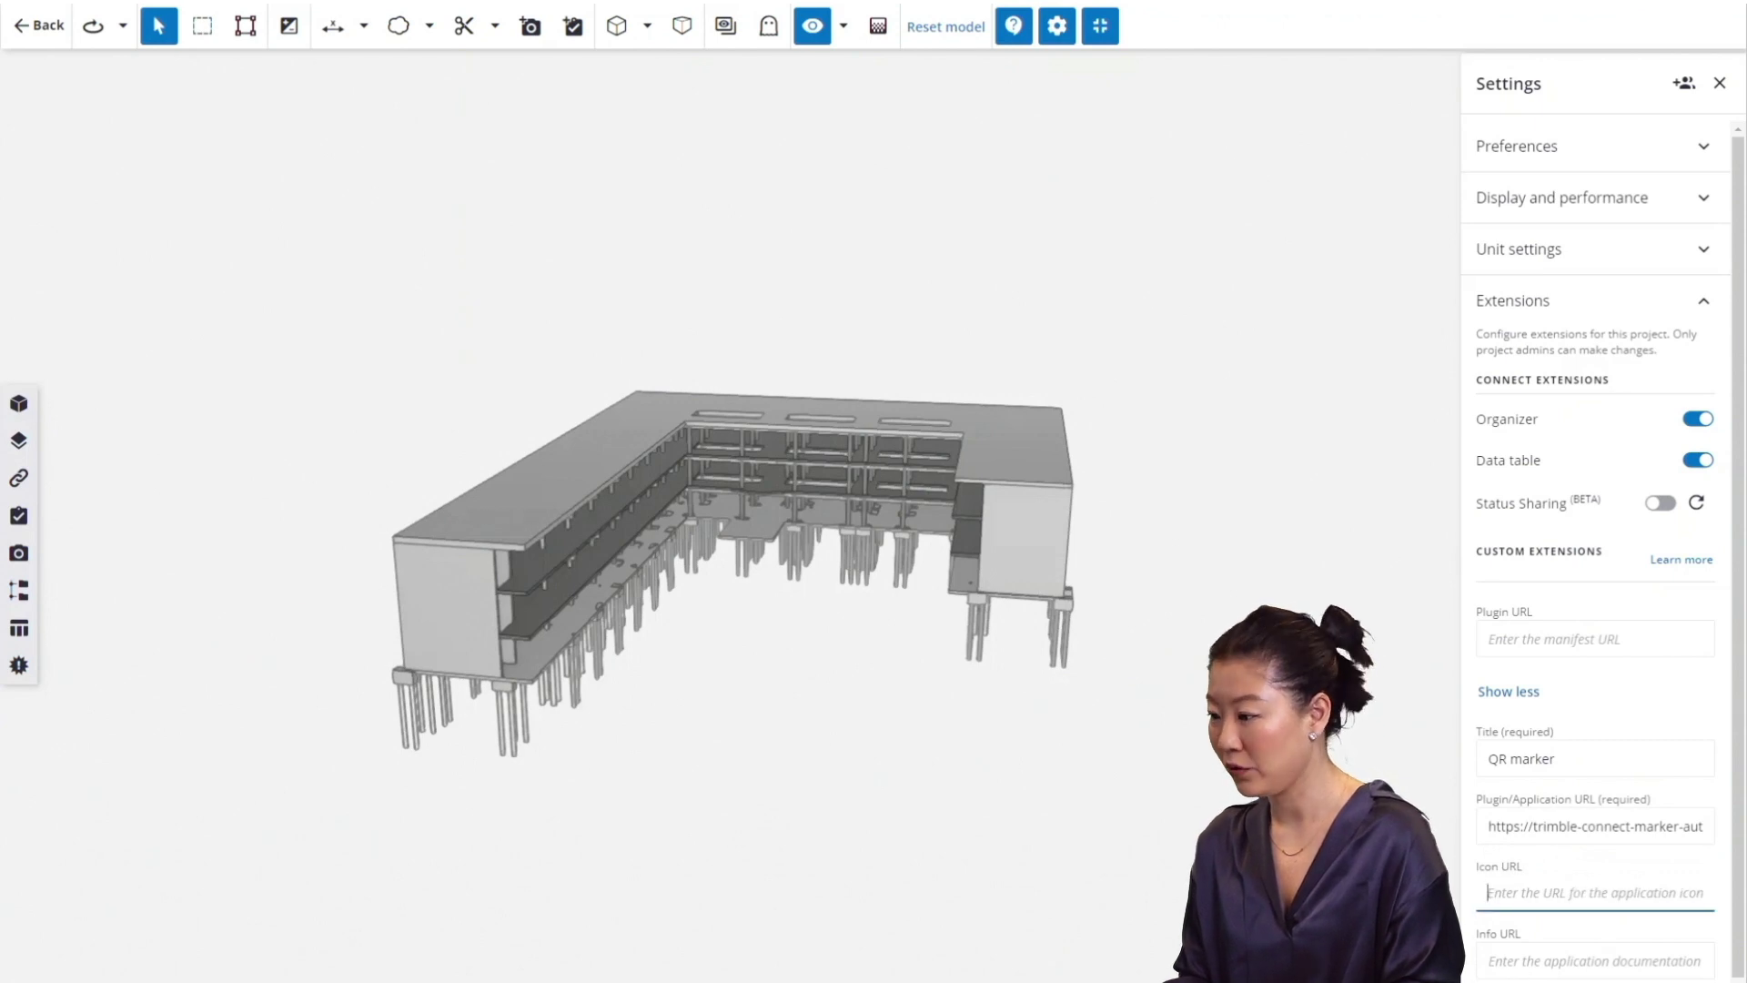
# Paste the icon URL from OneNote and add the QR marker extension.
pyautogui.hotkey('alt', 'Tab')
pyautogui.moveTo(464, 497); pyautogui.dragTo(920, 500)
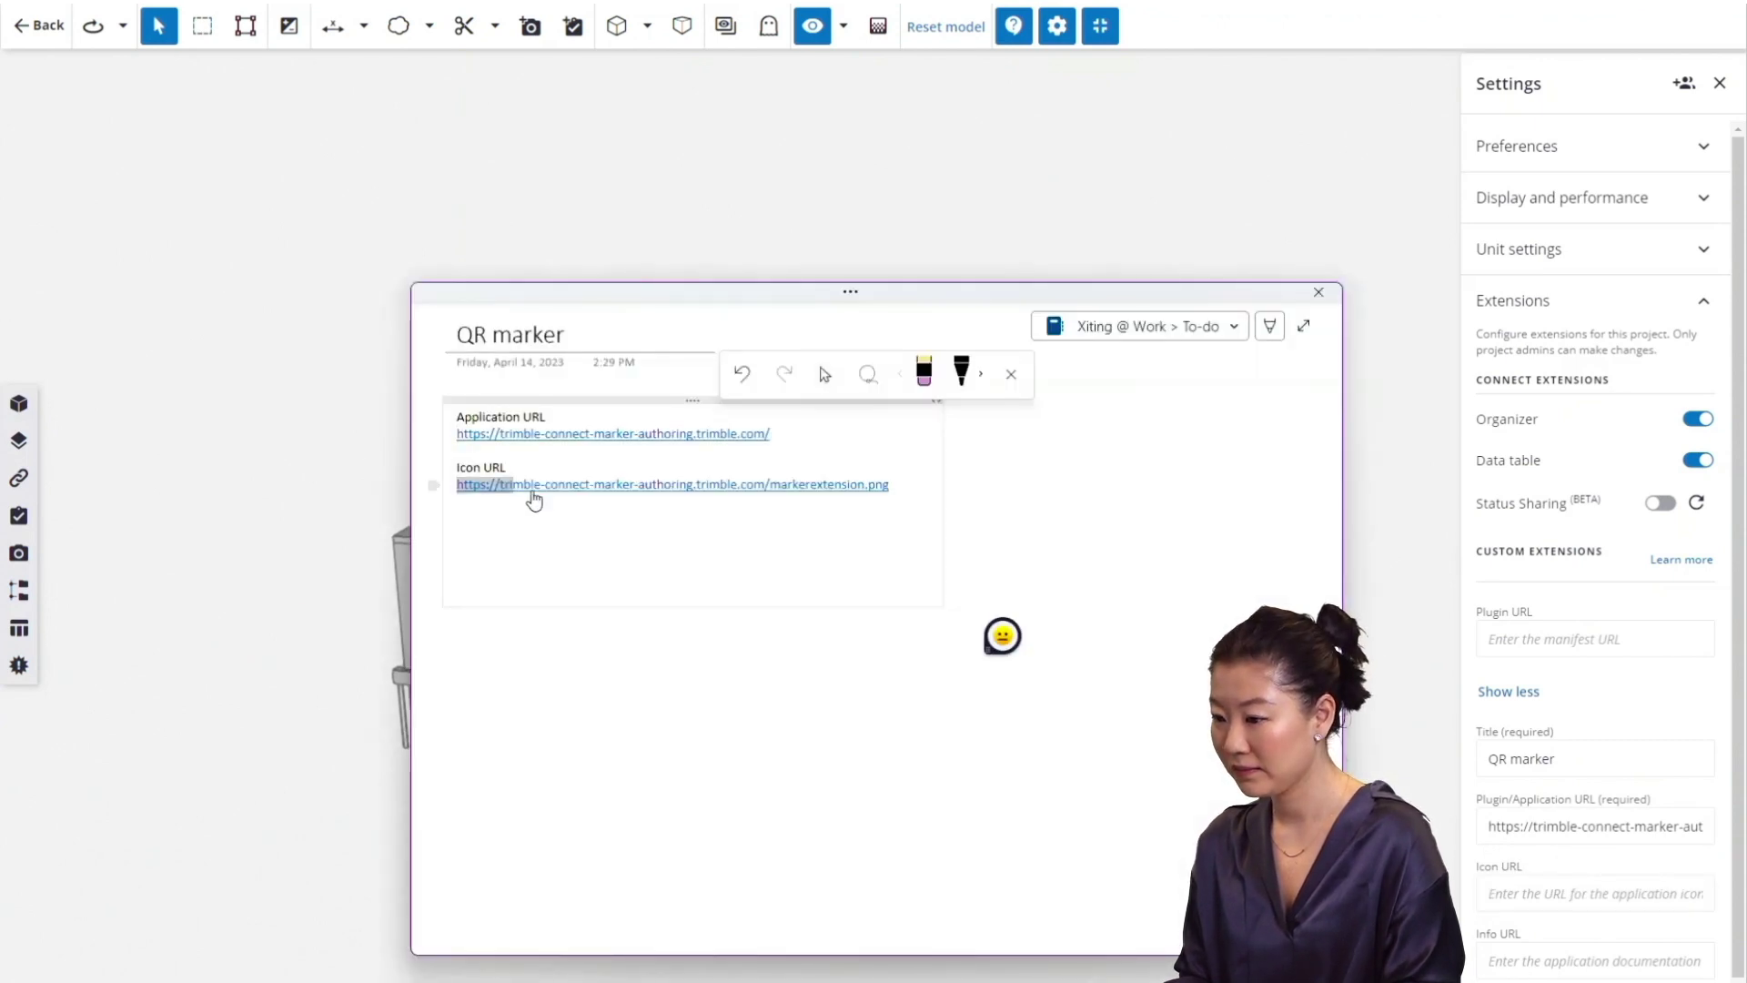
pyautogui.hotkey('ctrl', 'c')
pyautogui.hotkey('alt', 'Tab')
pyautogui.hotkey('ctrl', 'v')
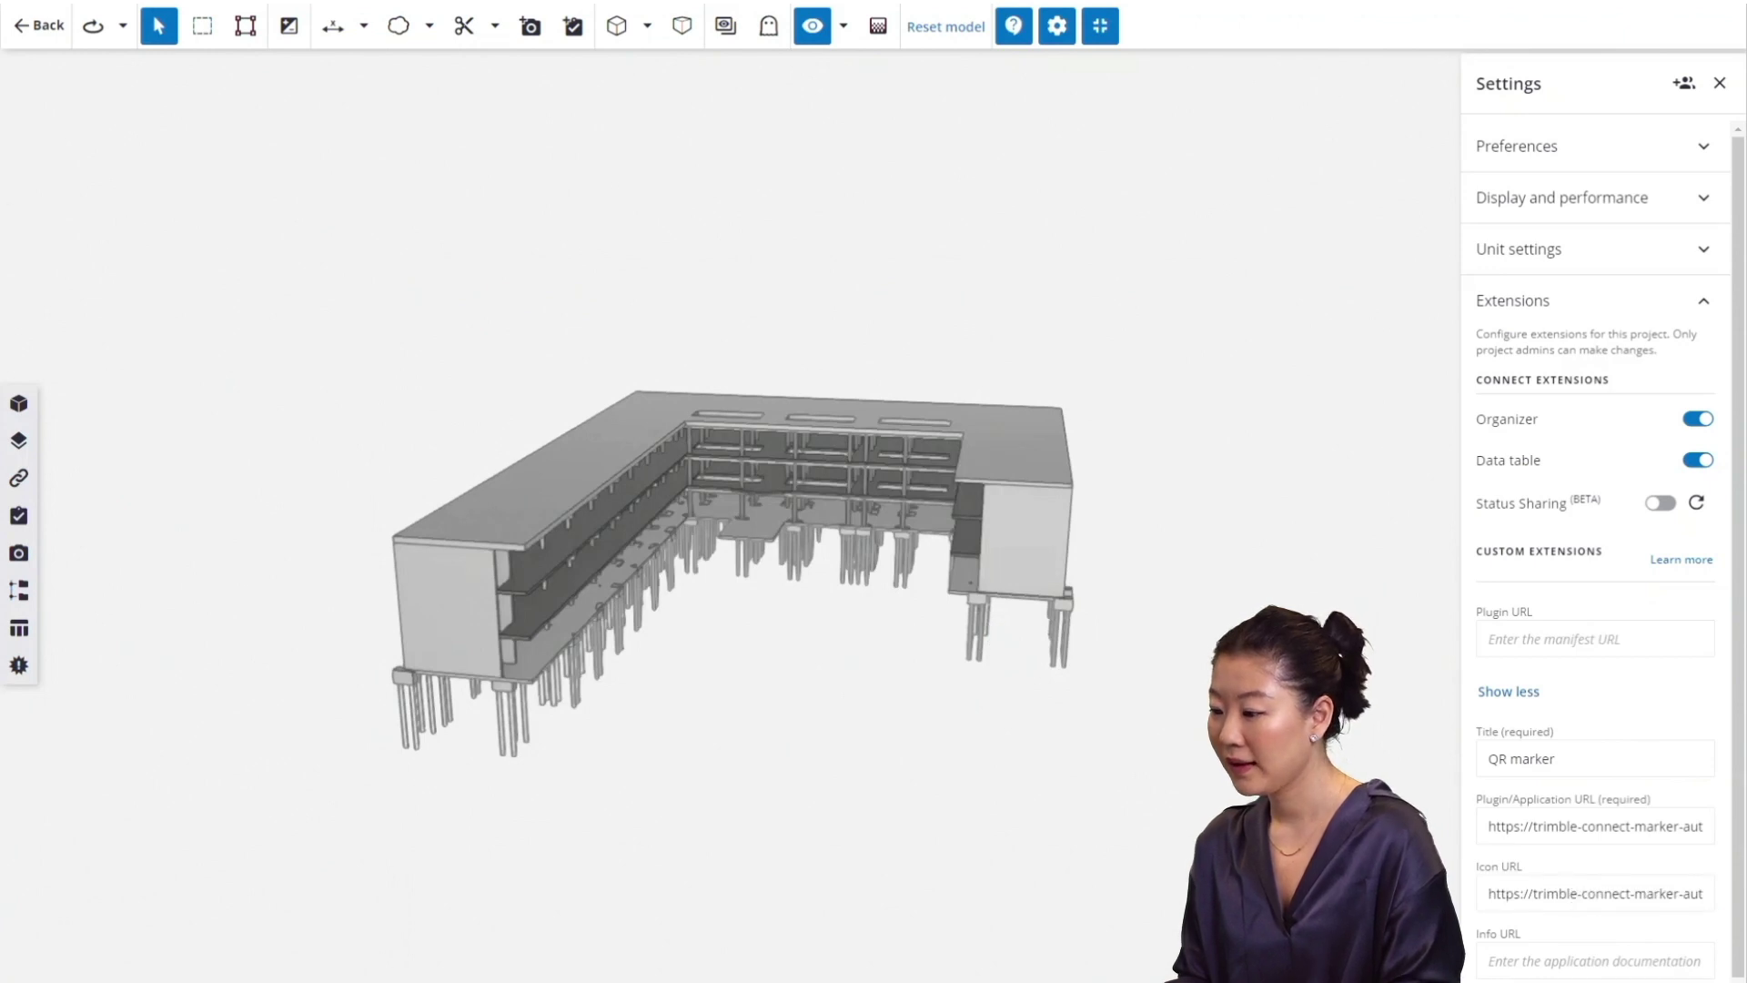
pyautogui.scroll(-1, 1688, 928)
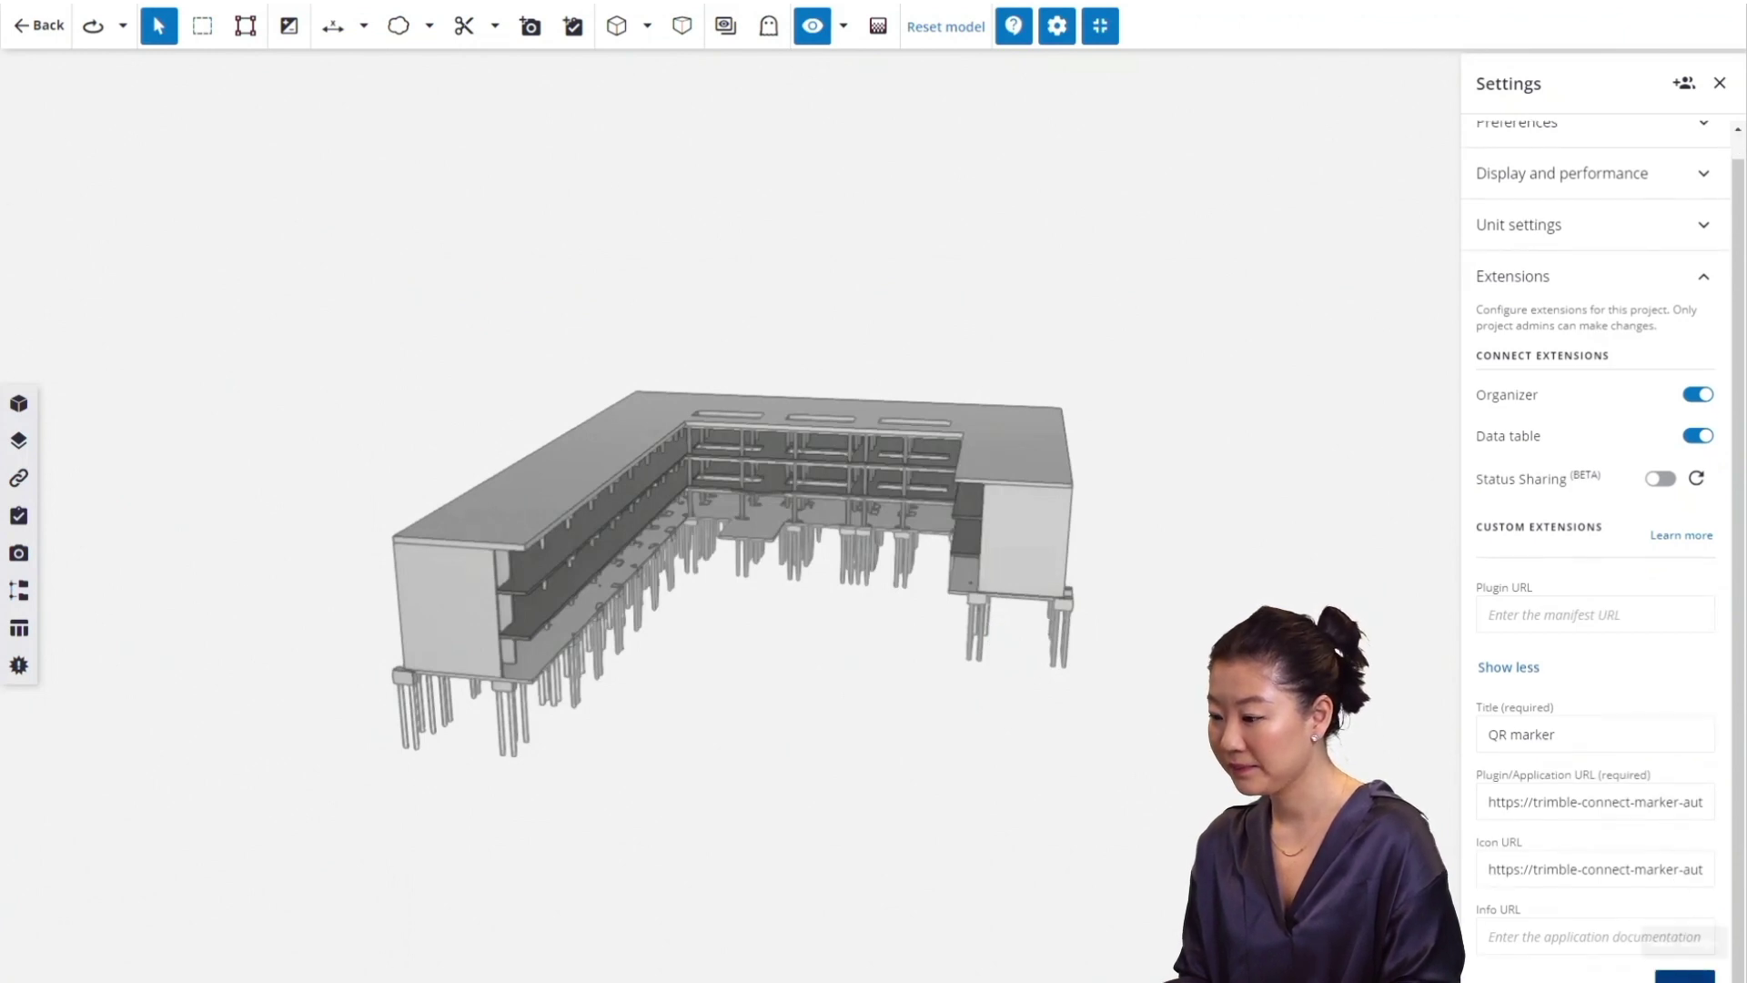
pyautogui.click(1685, 975)
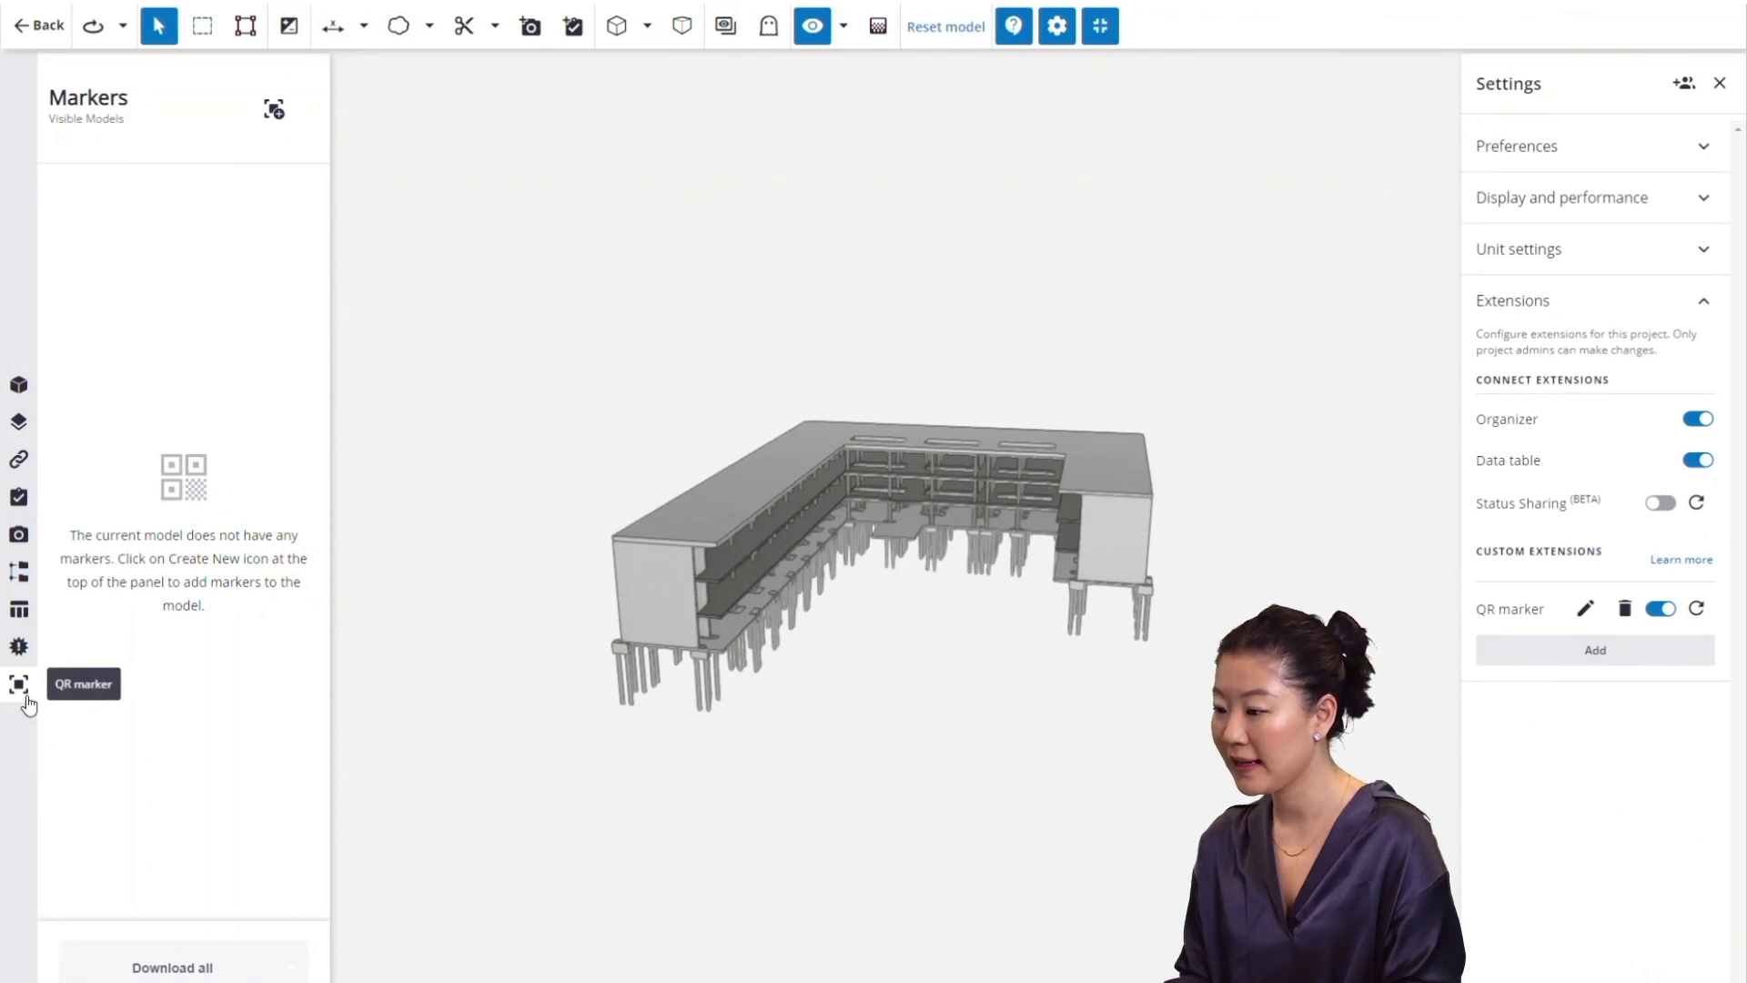
# Create a new marker from the Markers panel and click a ground-floor wall.
pyautogui.click(274, 112)
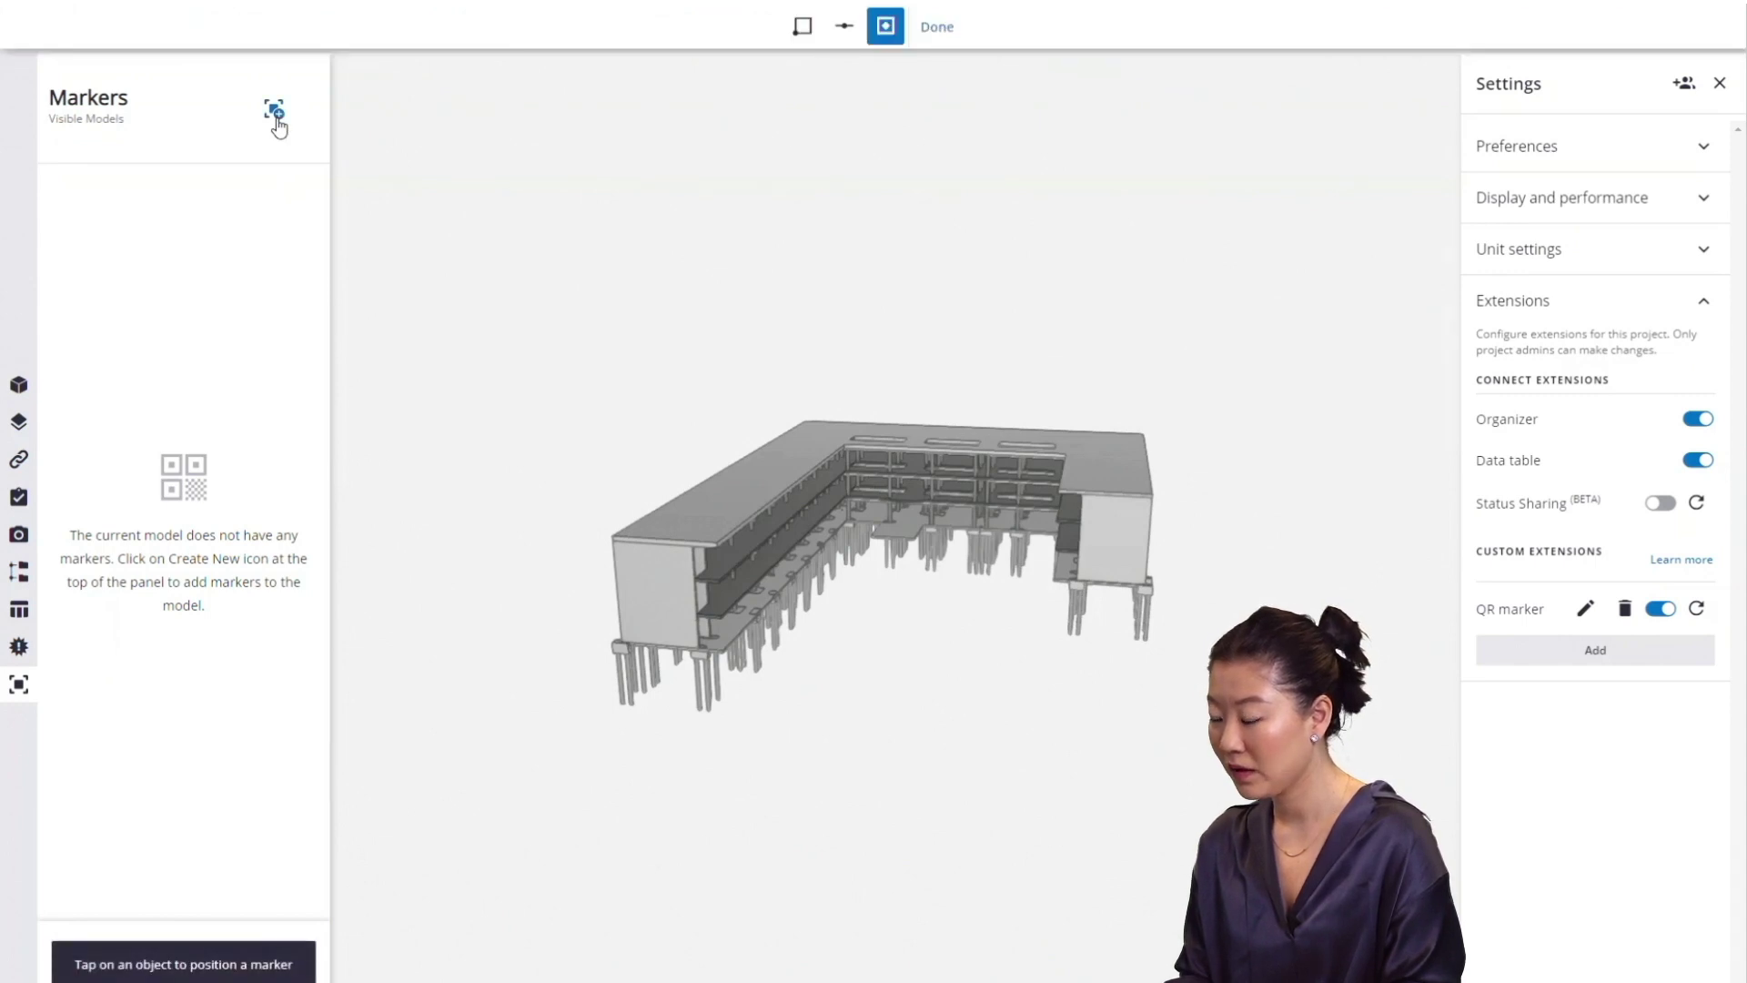
pyautogui.click(789, 569)
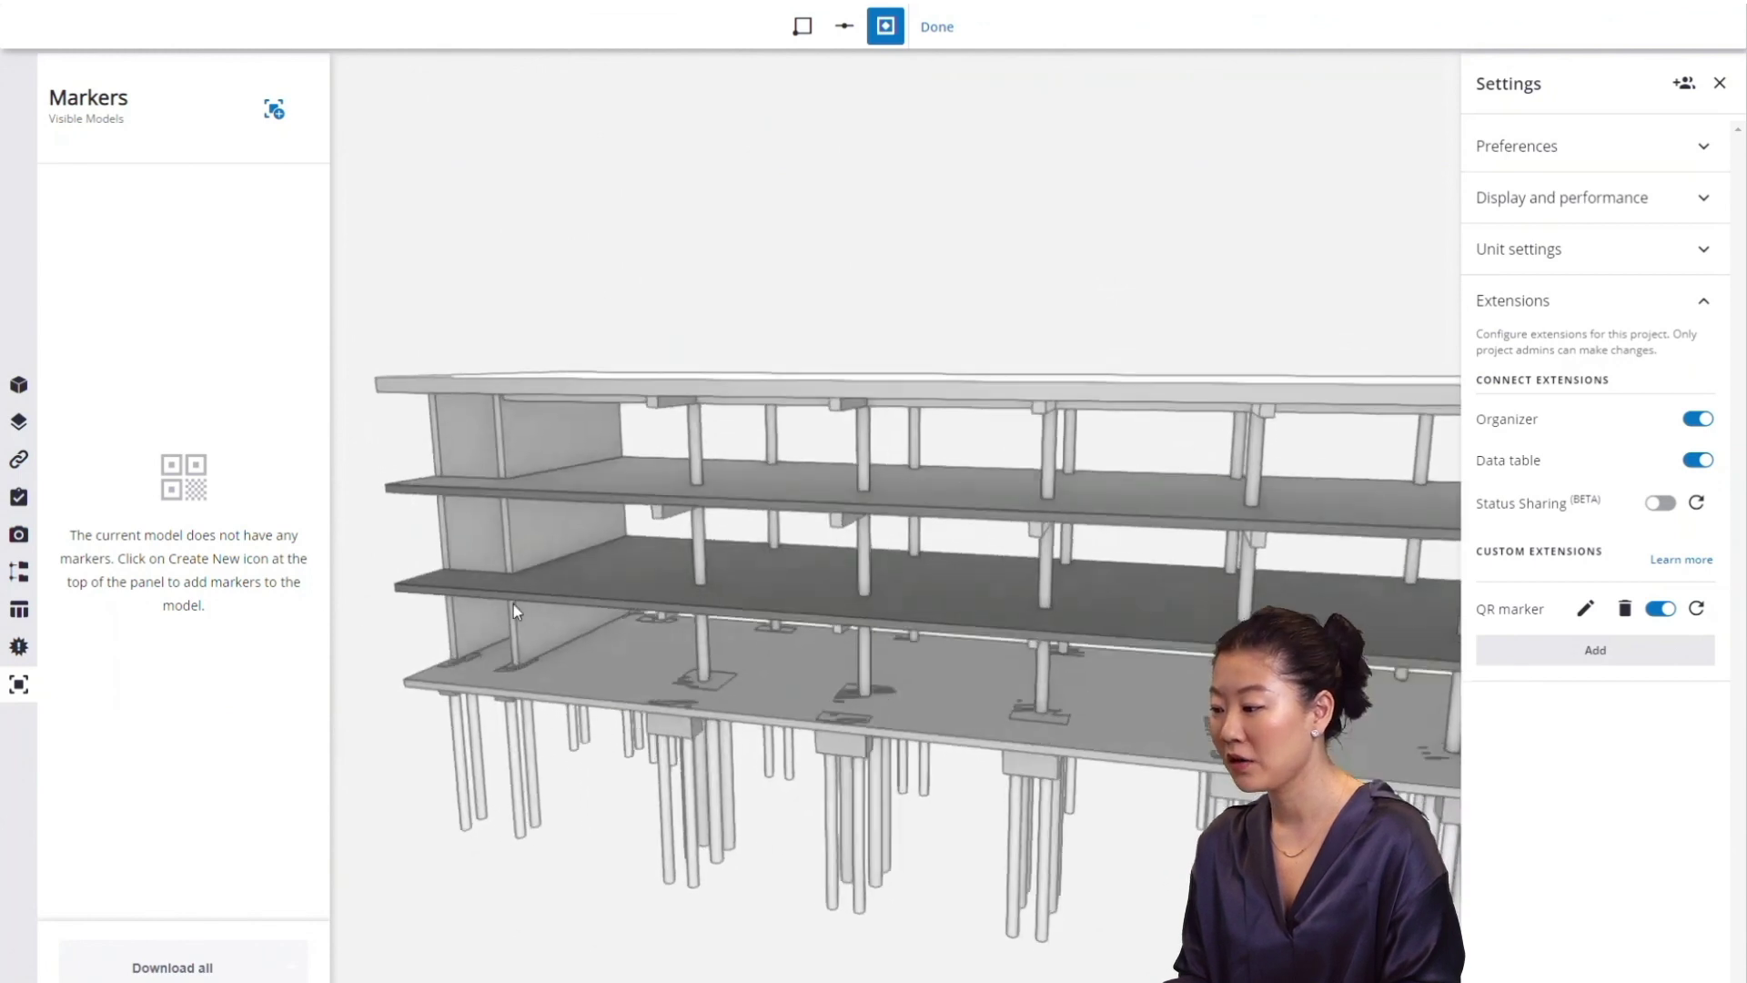
pyautogui.scroll(2, 512, 591)
pyautogui.scroll(2, 545, 633)
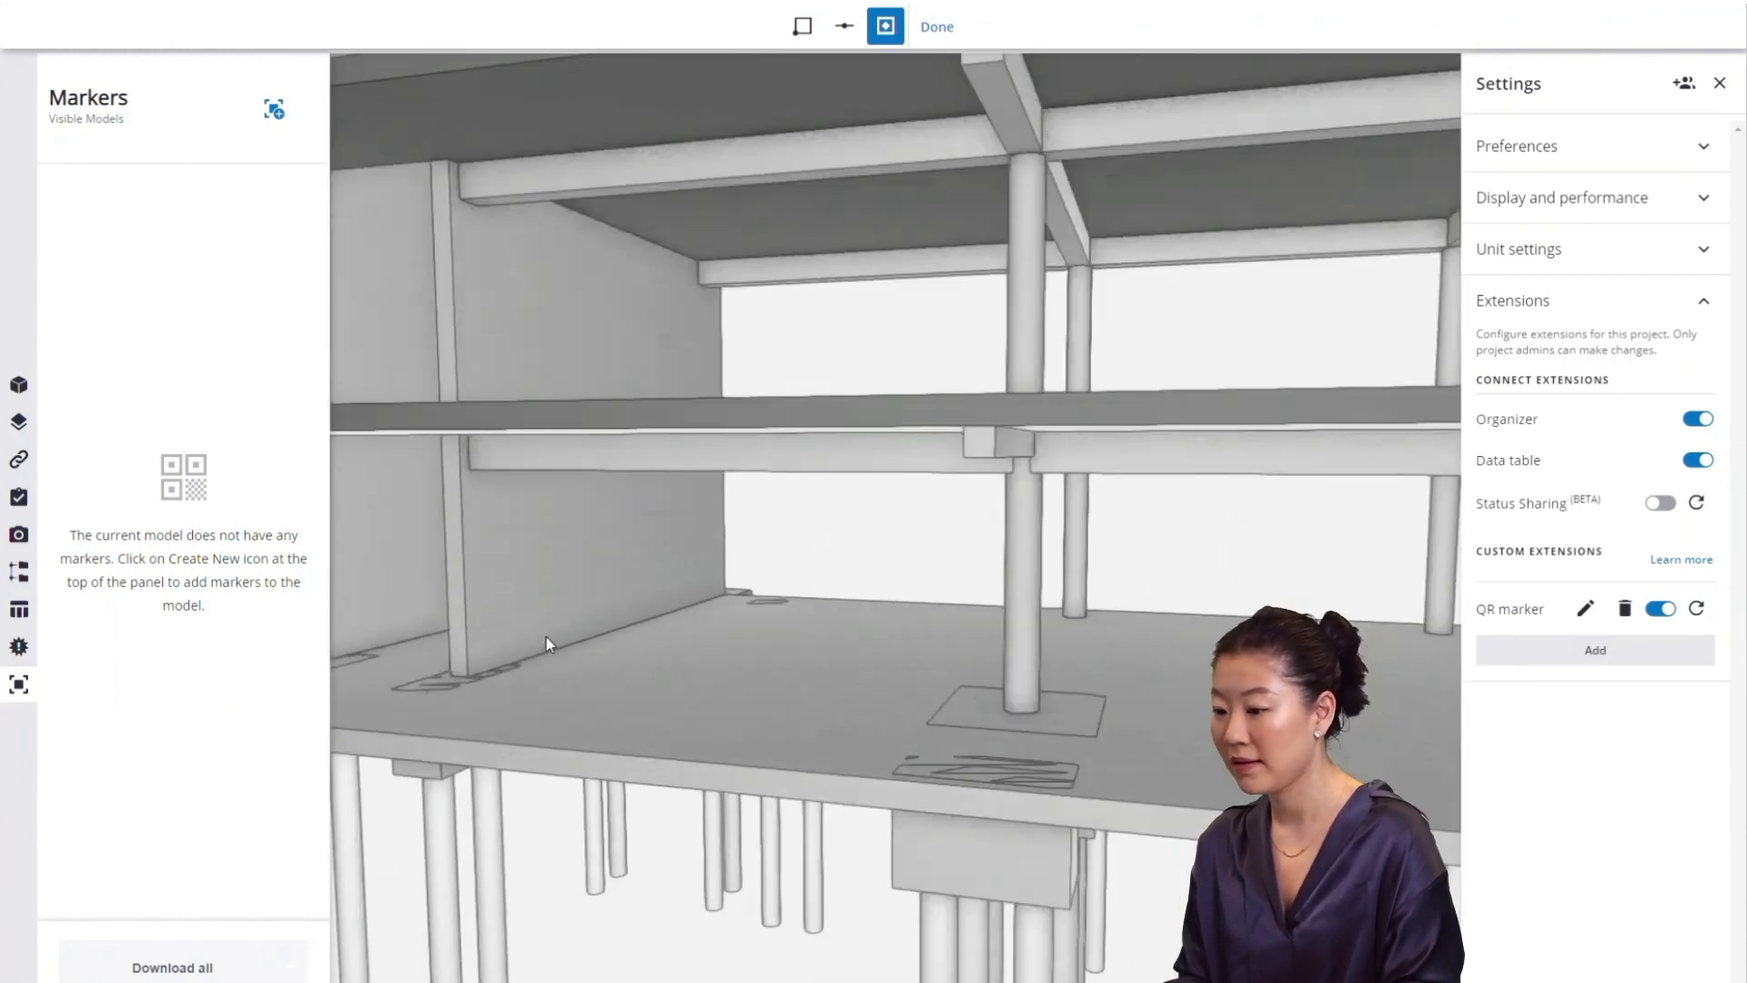
pyautogui.scroll(2, 512, 642)
pyautogui.scroll(3, 465, 634)
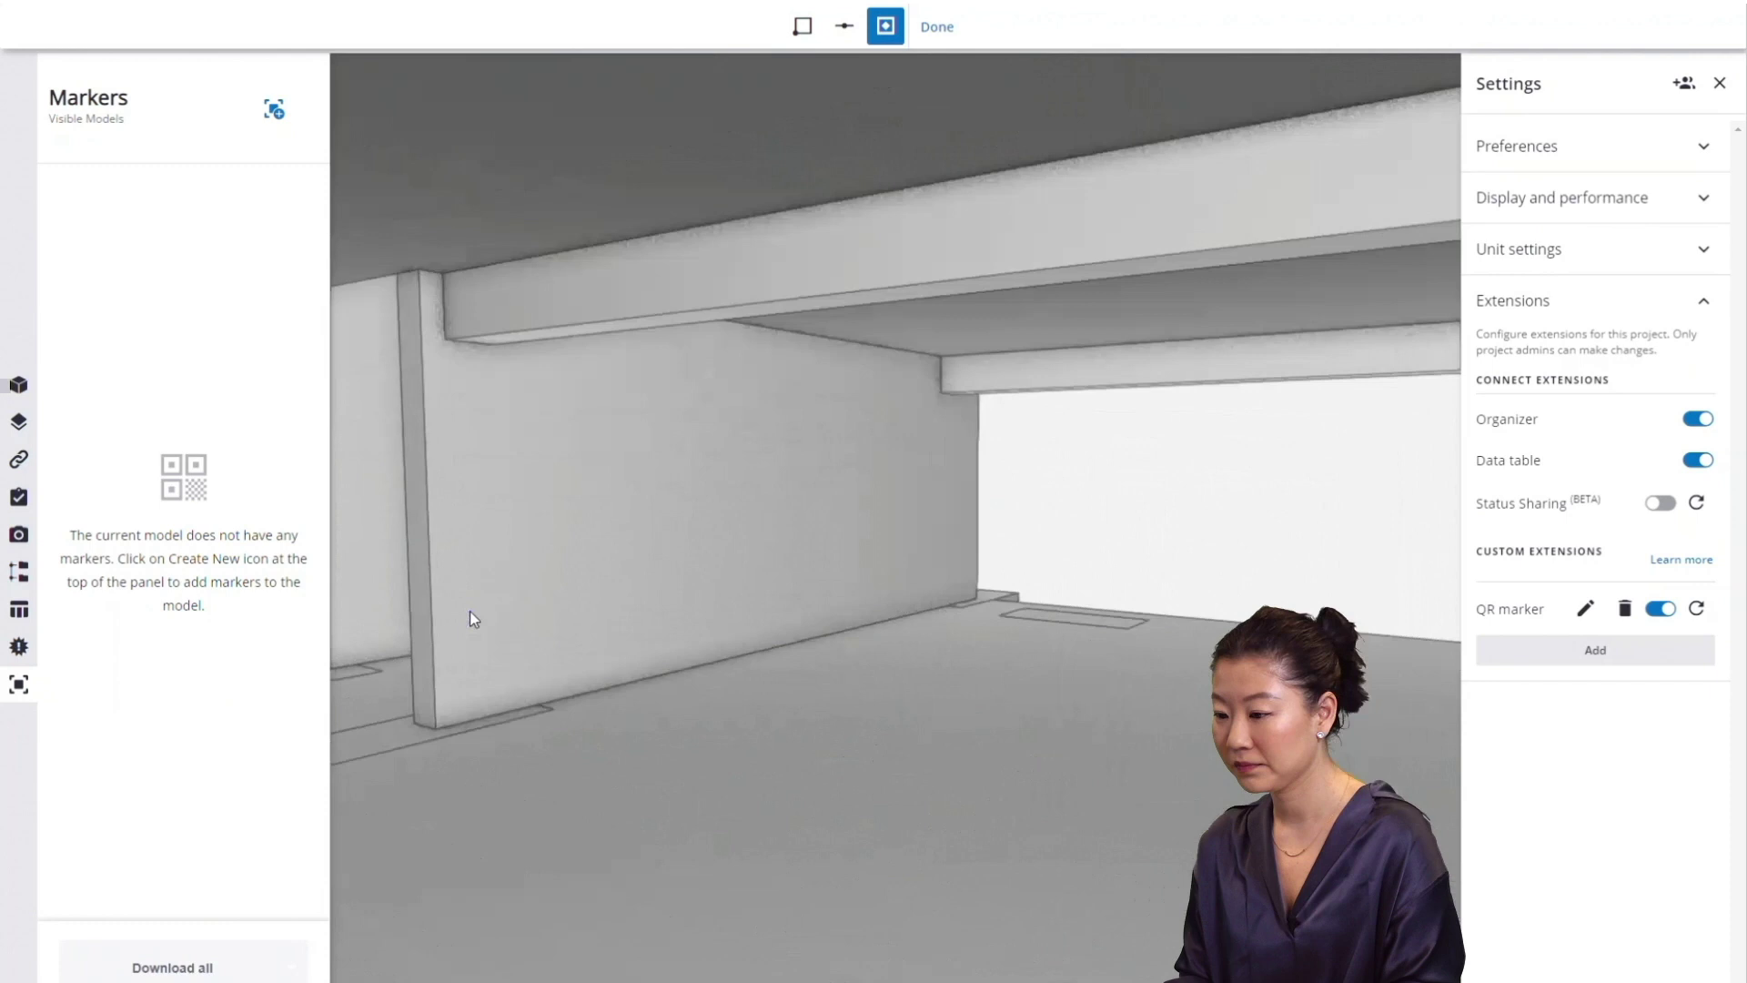
# Place the marker on the wall and snap its reference point to the wall's bottom corner.
pyautogui.click(485, 635)
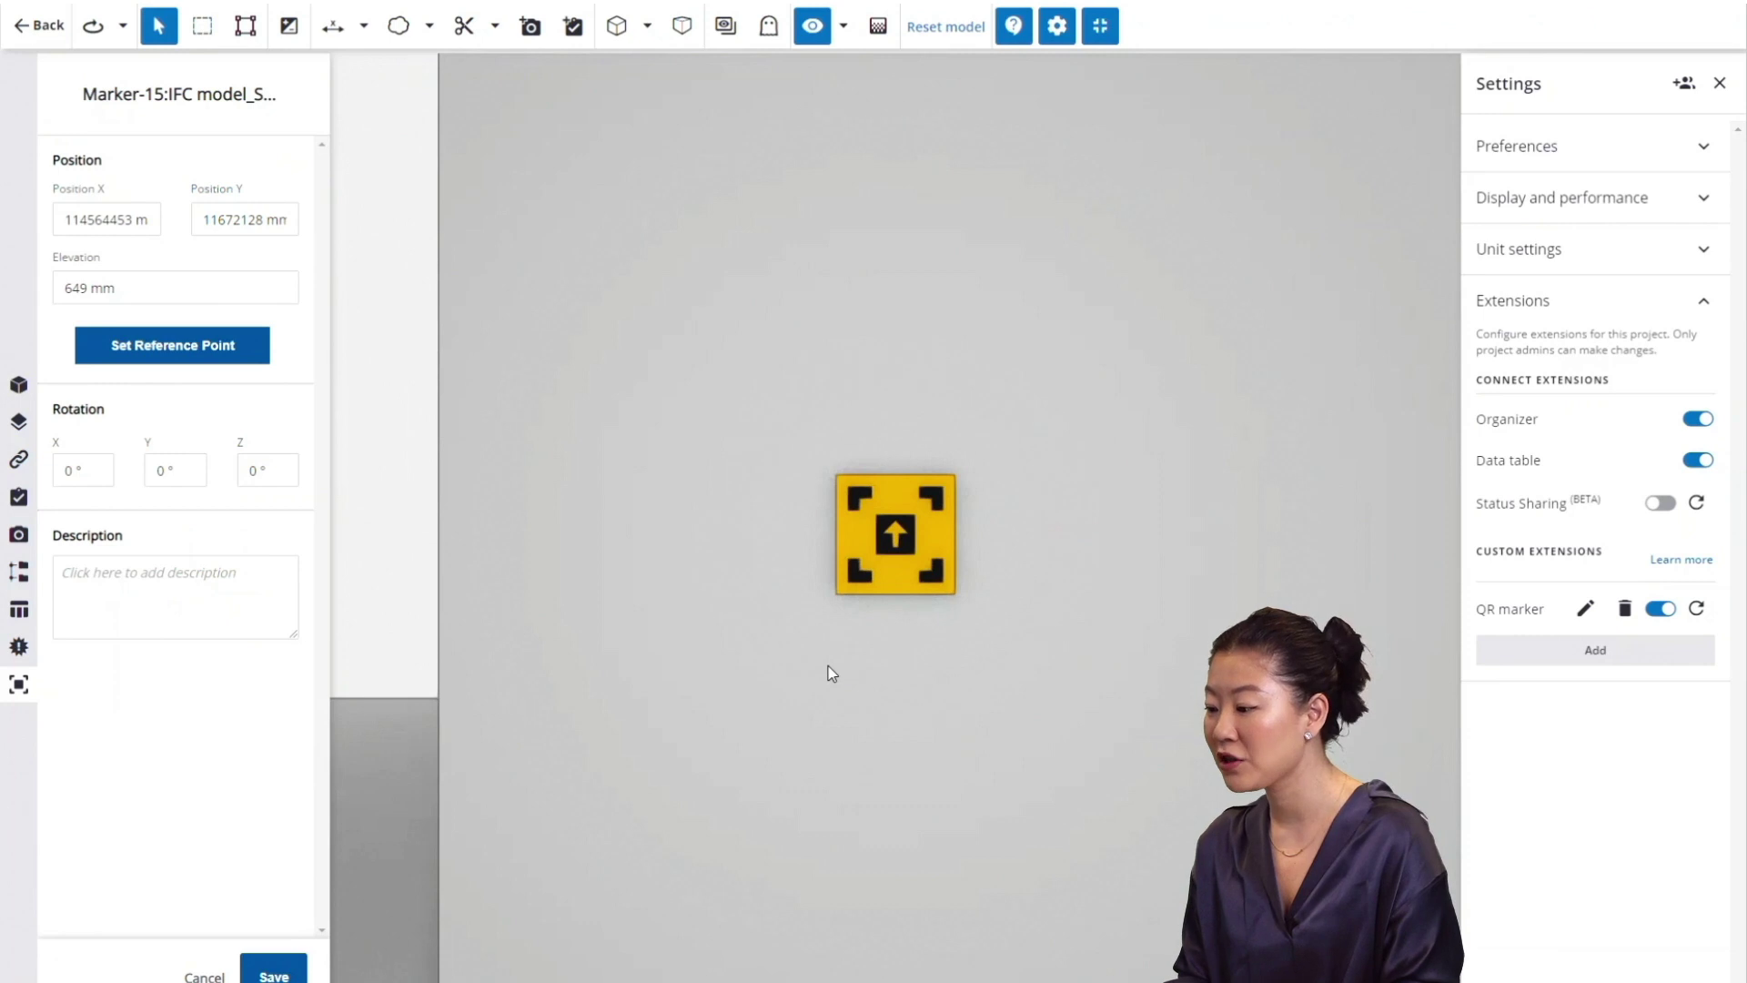
pyautogui.scroll(-2, 829, 671)
pyautogui.scroll(-1, 805, 670)
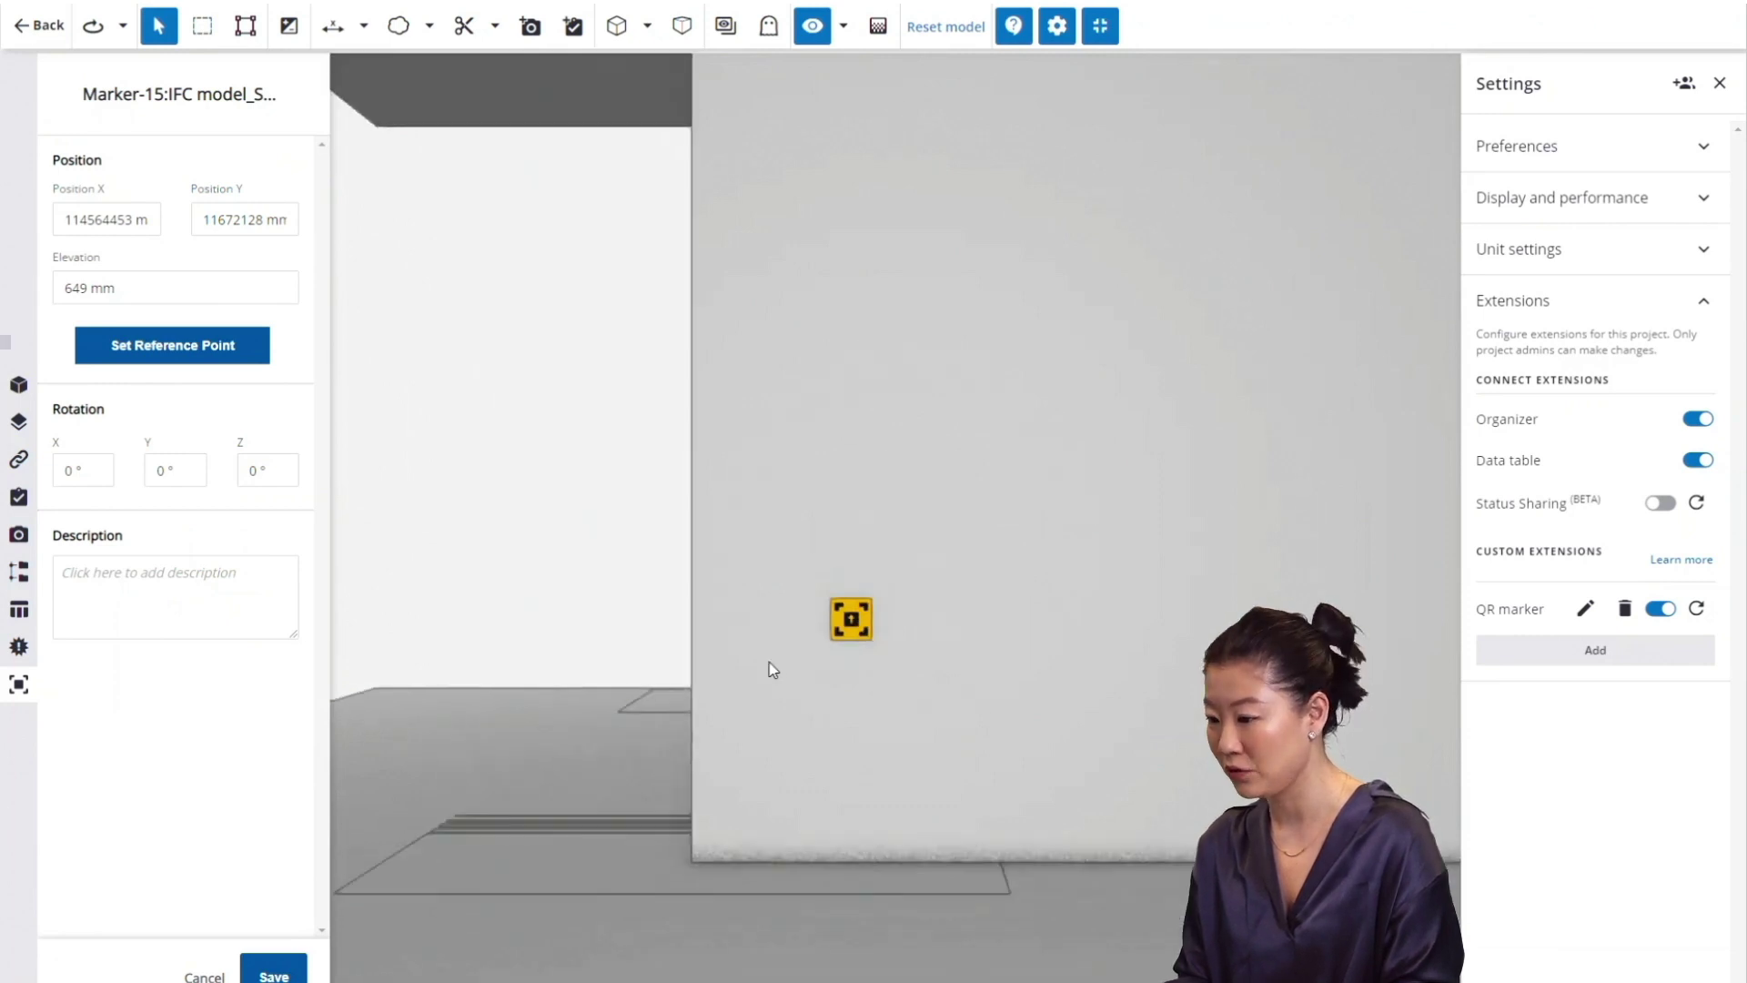
pyautogui.click(230, 357)
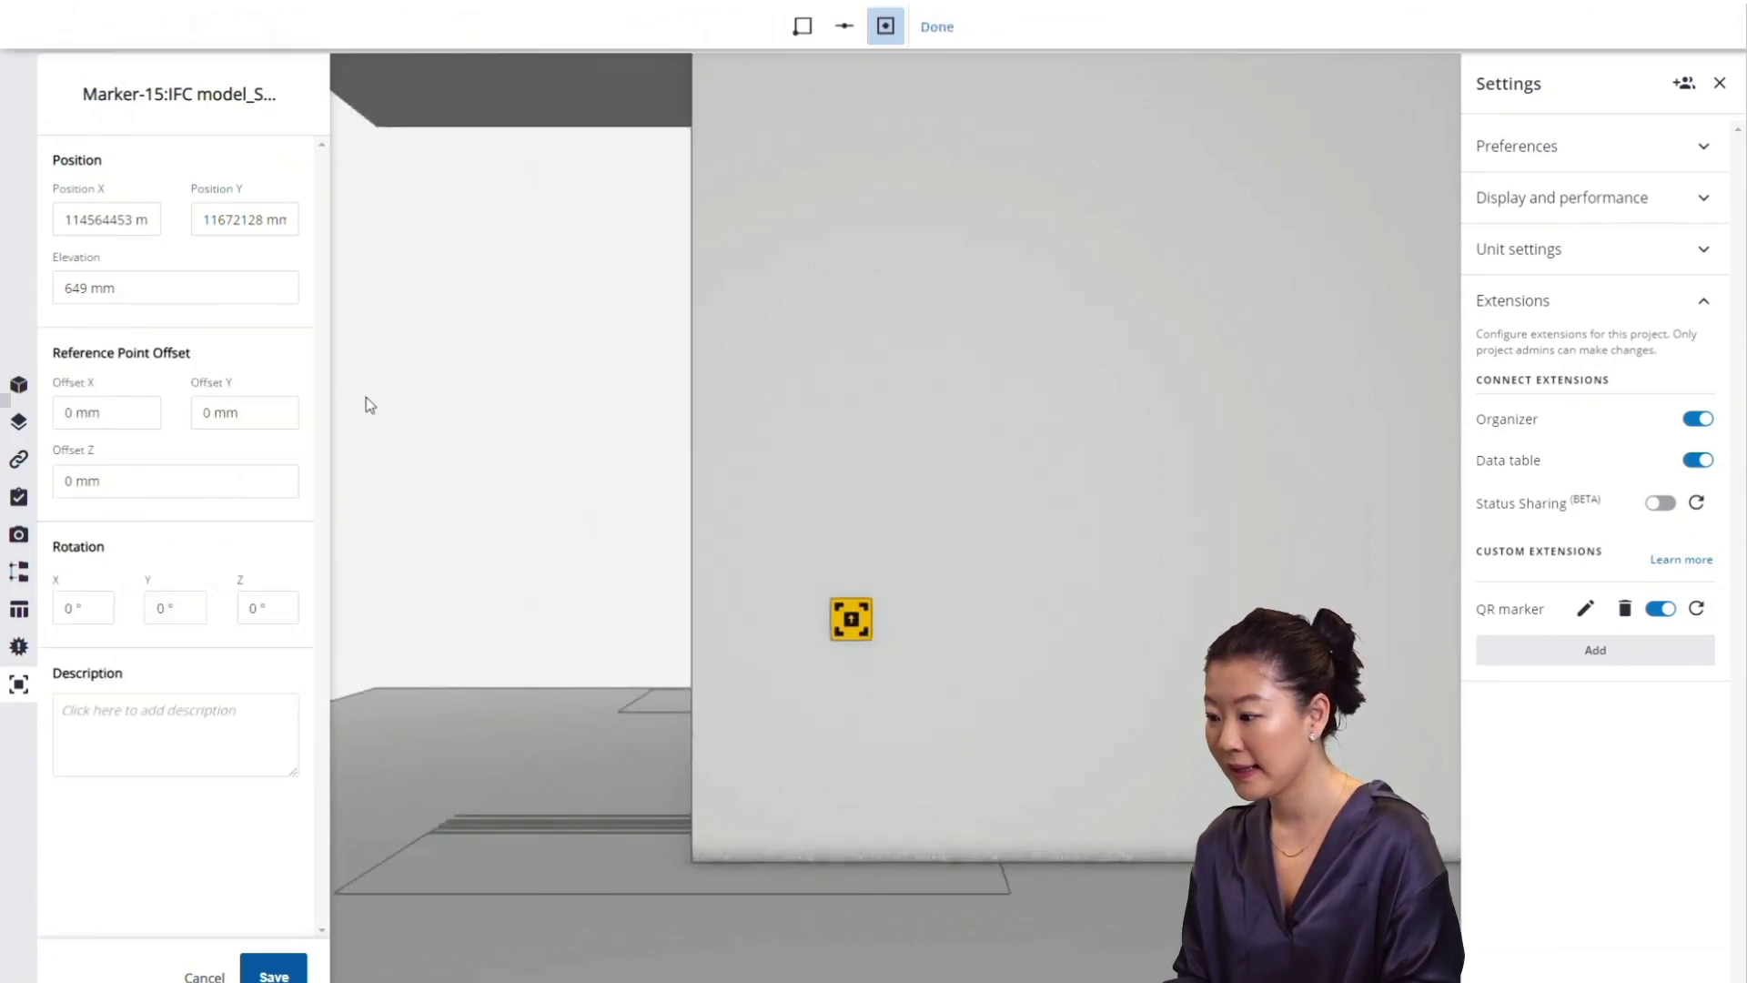
pyautogui.click(694, 865)
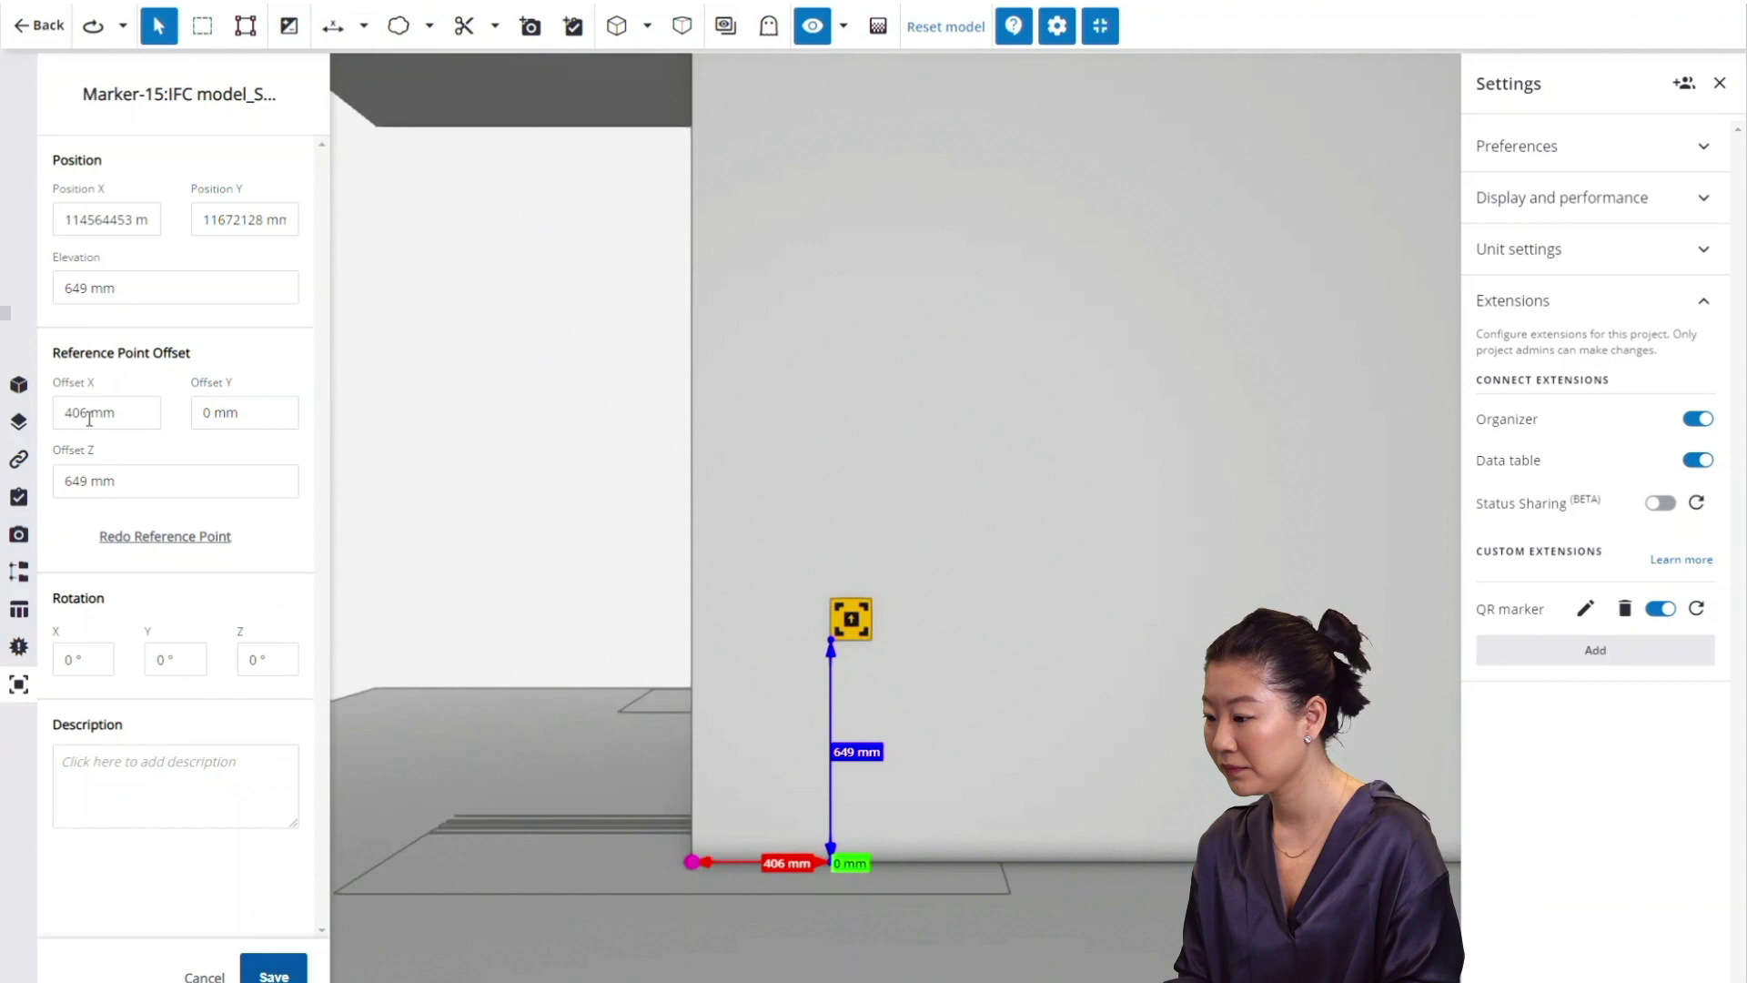
# Set Offset X and Offset Z to 500 mm and save the marker.
pyautogui.doubleClick(86, 414)
pyautogui.write('500')
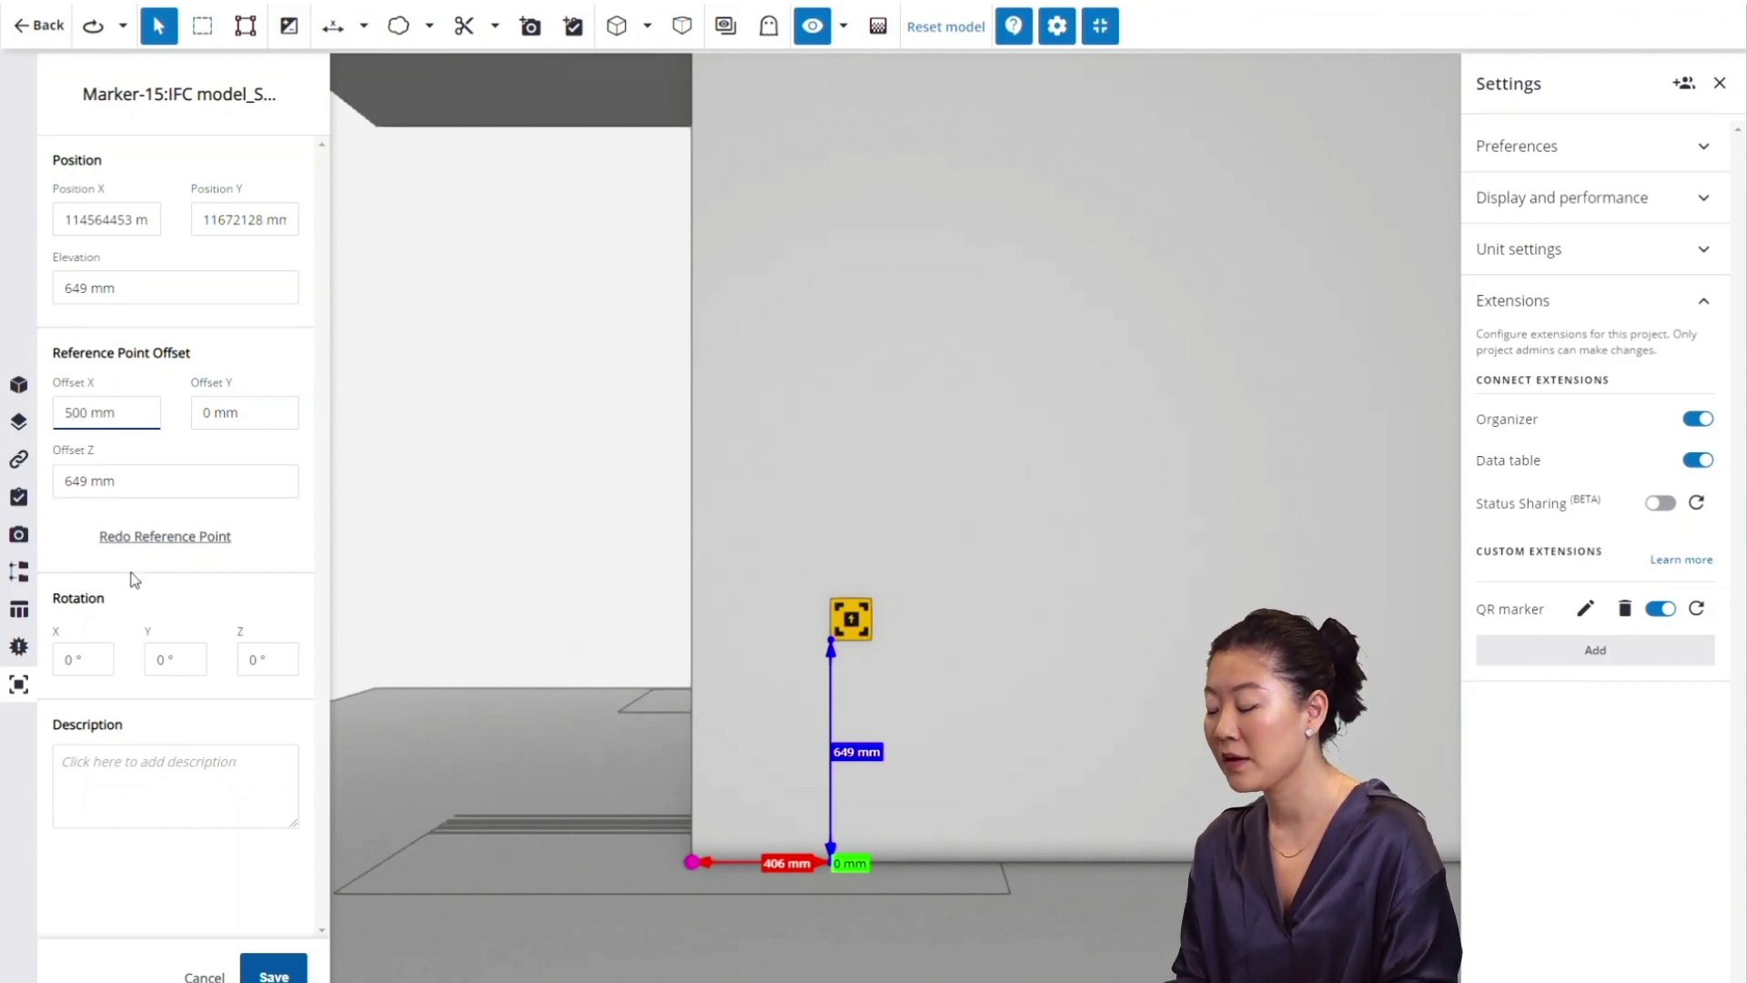
pyautogui.click(86, 481)
pyautogui.doubleClick(84, 481)
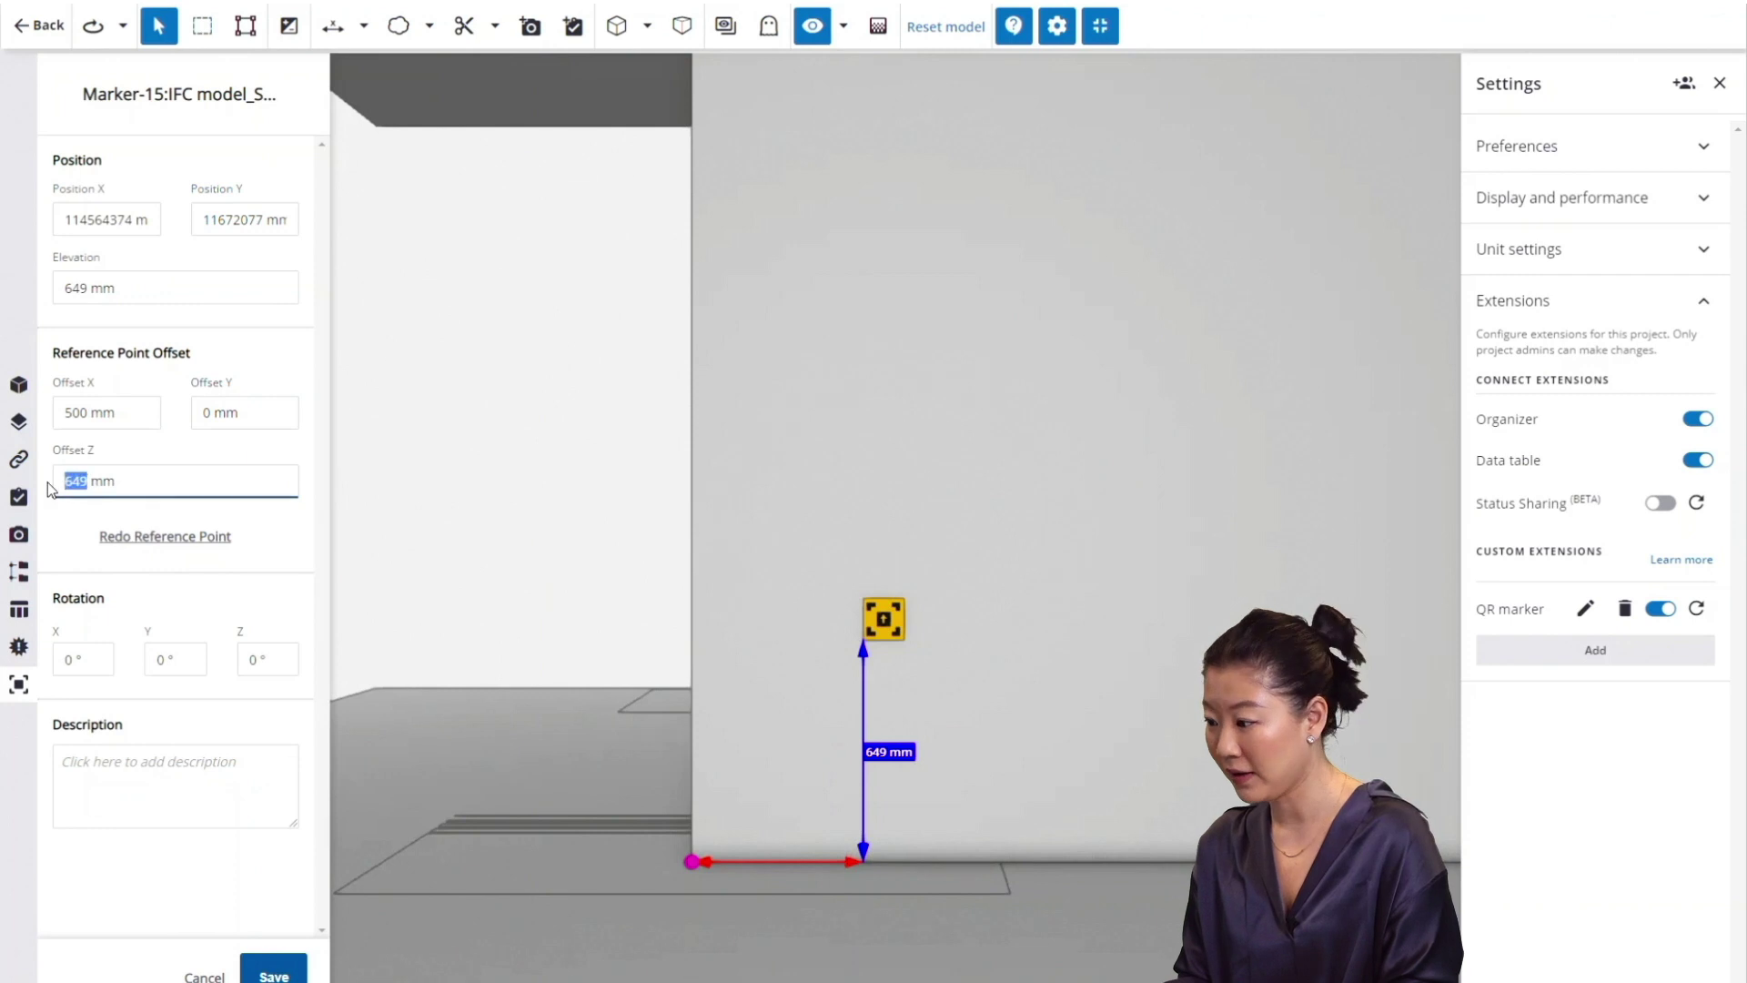
pyautogui.write('500')
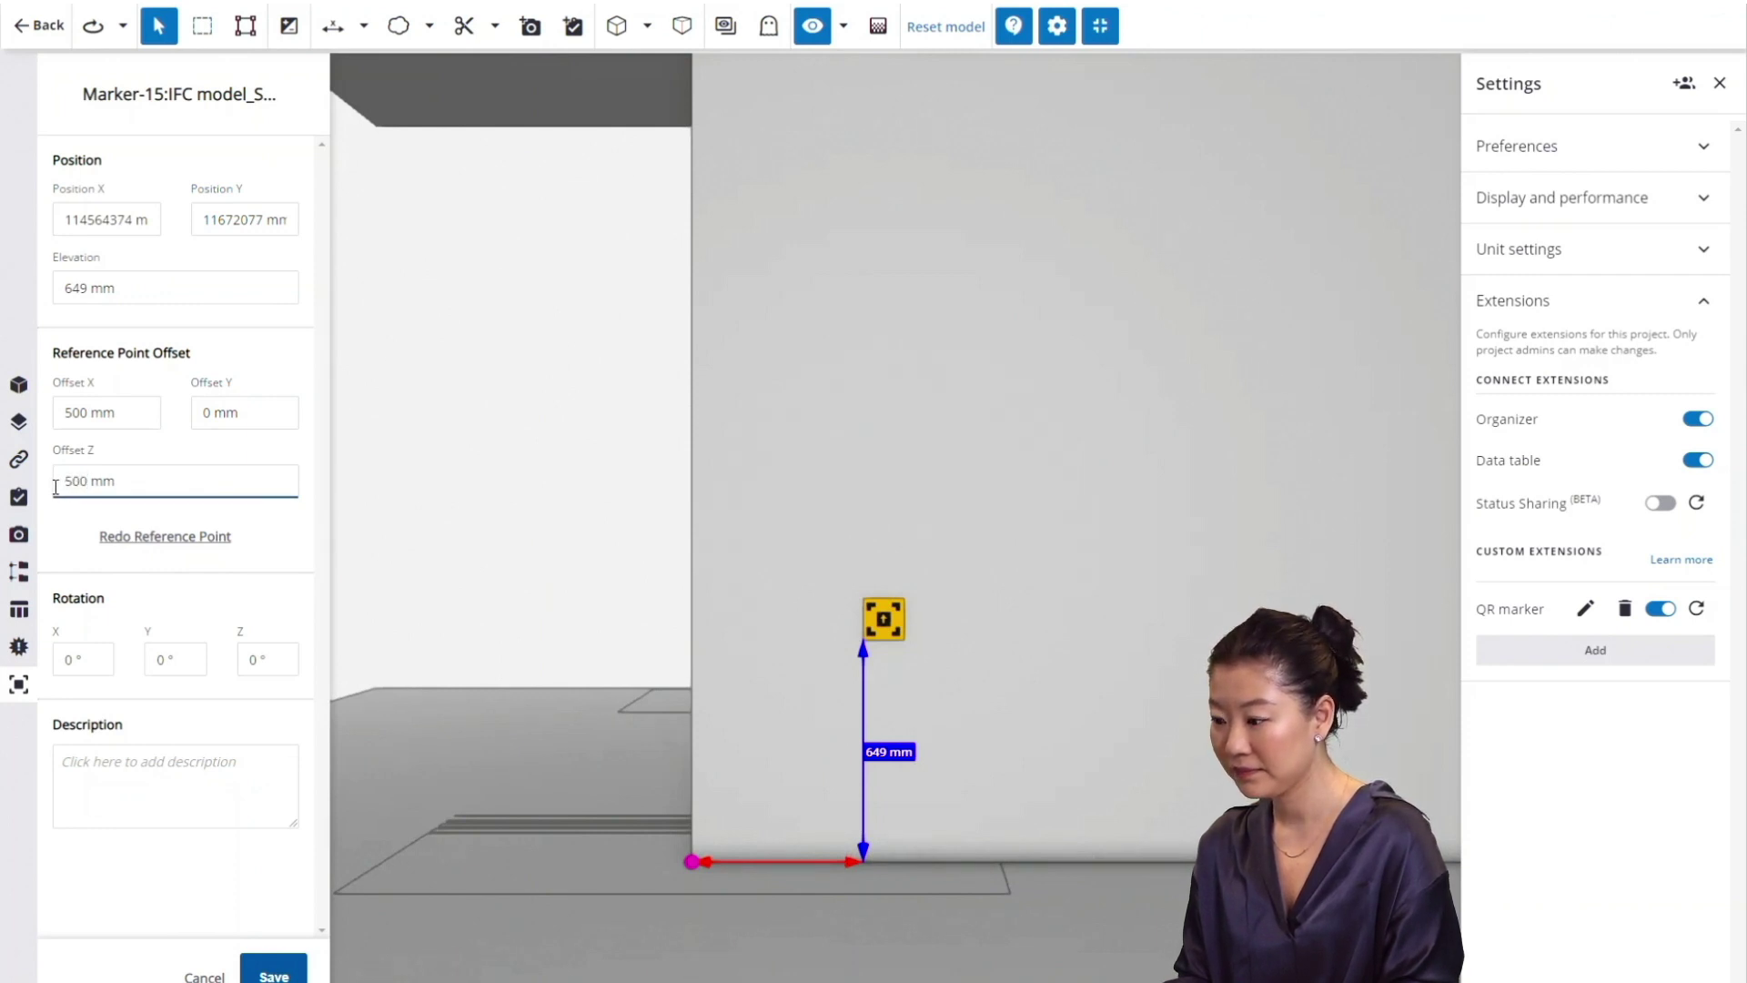
pyautogui.click(281, 423)
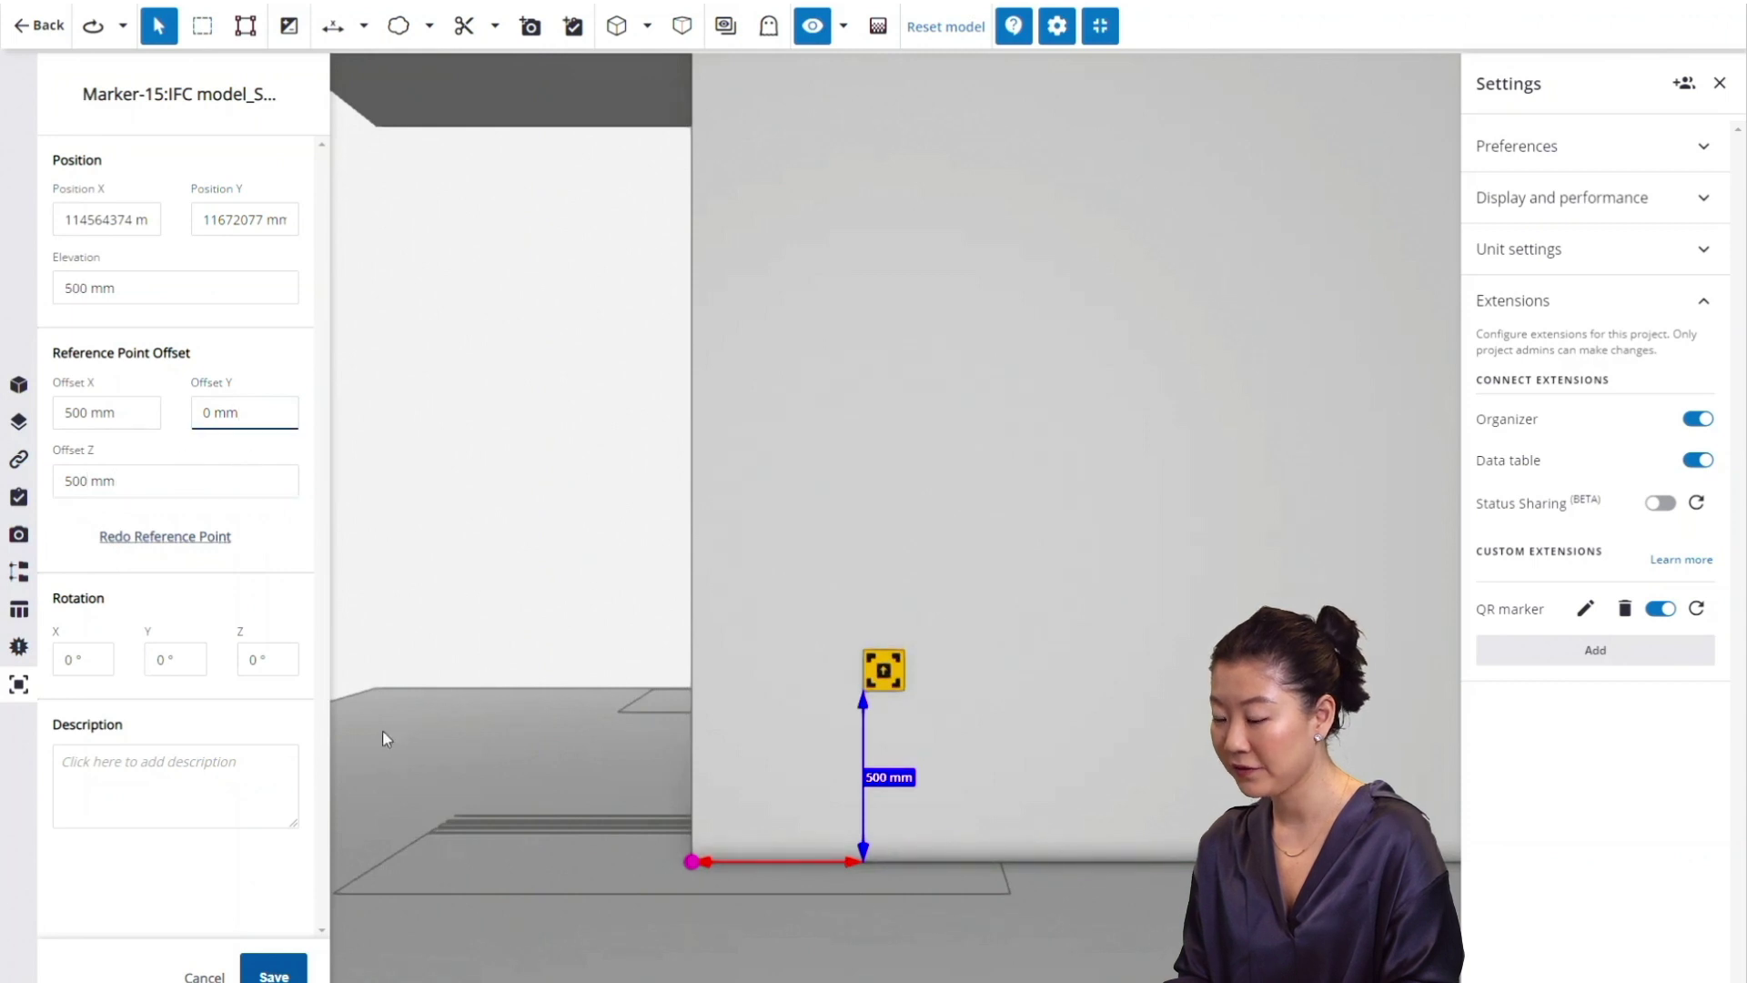
pyautogui.click(273, 974)
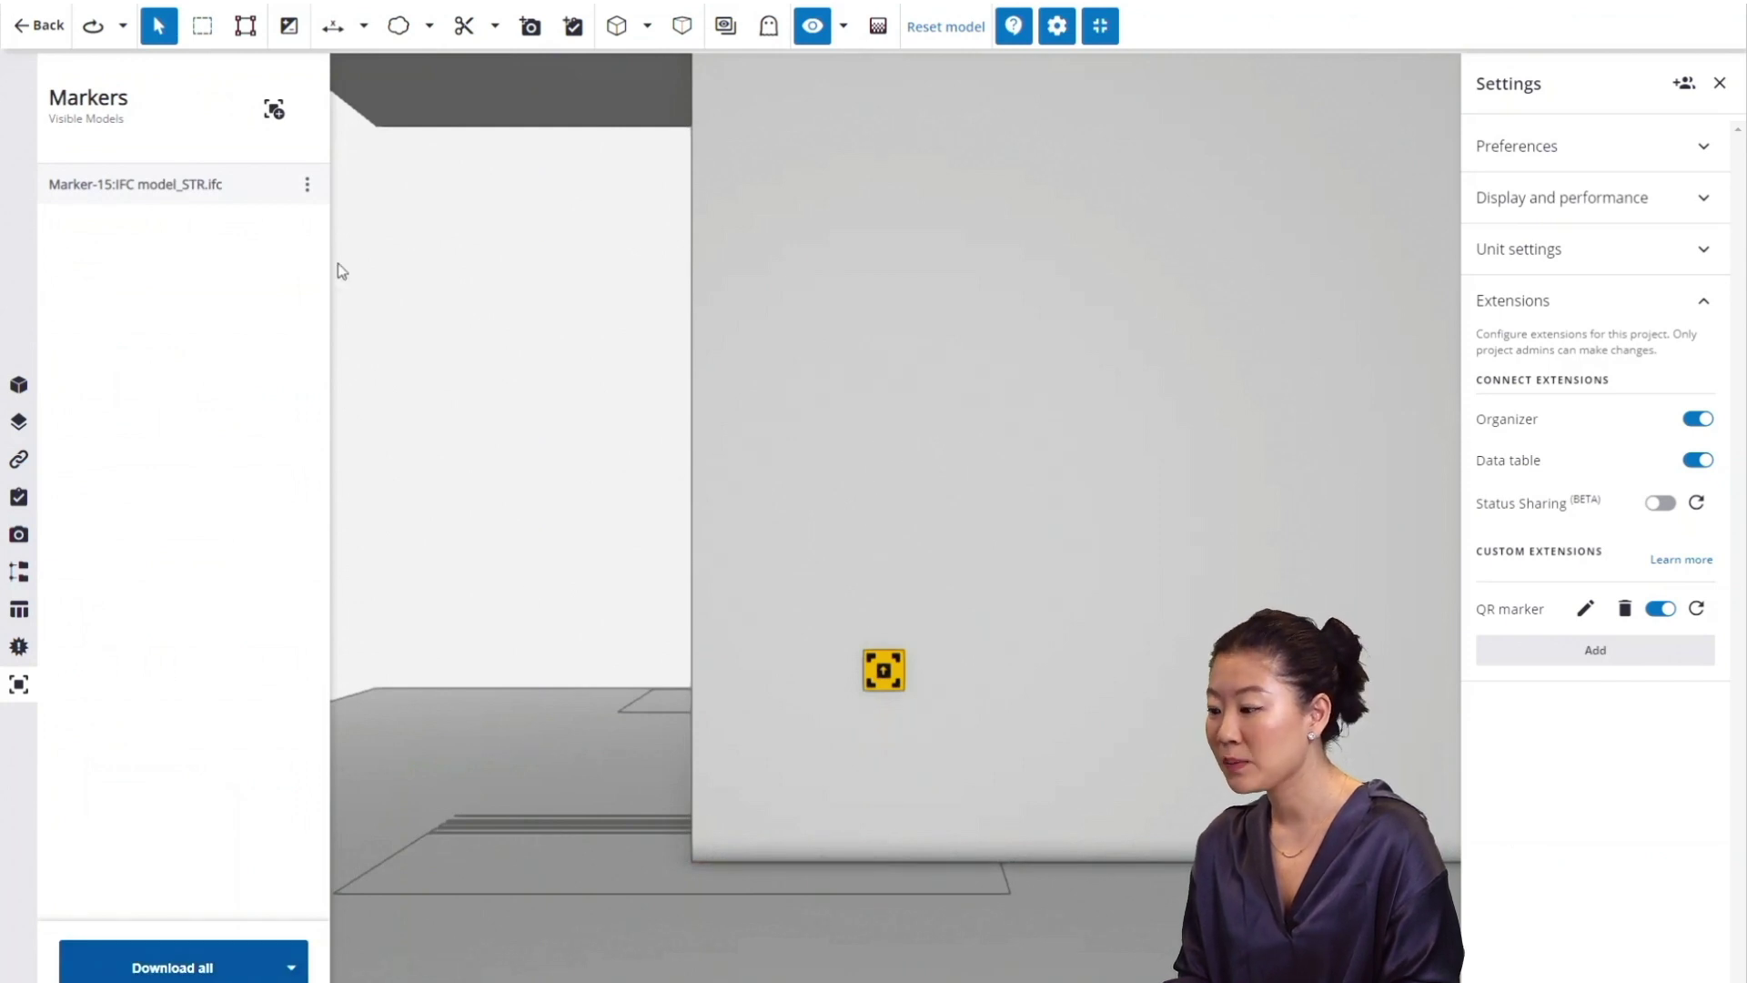
# Download Marker-15 as a PDF and open it from the browser's Downloads list.
pyautogui.click(306, 185)
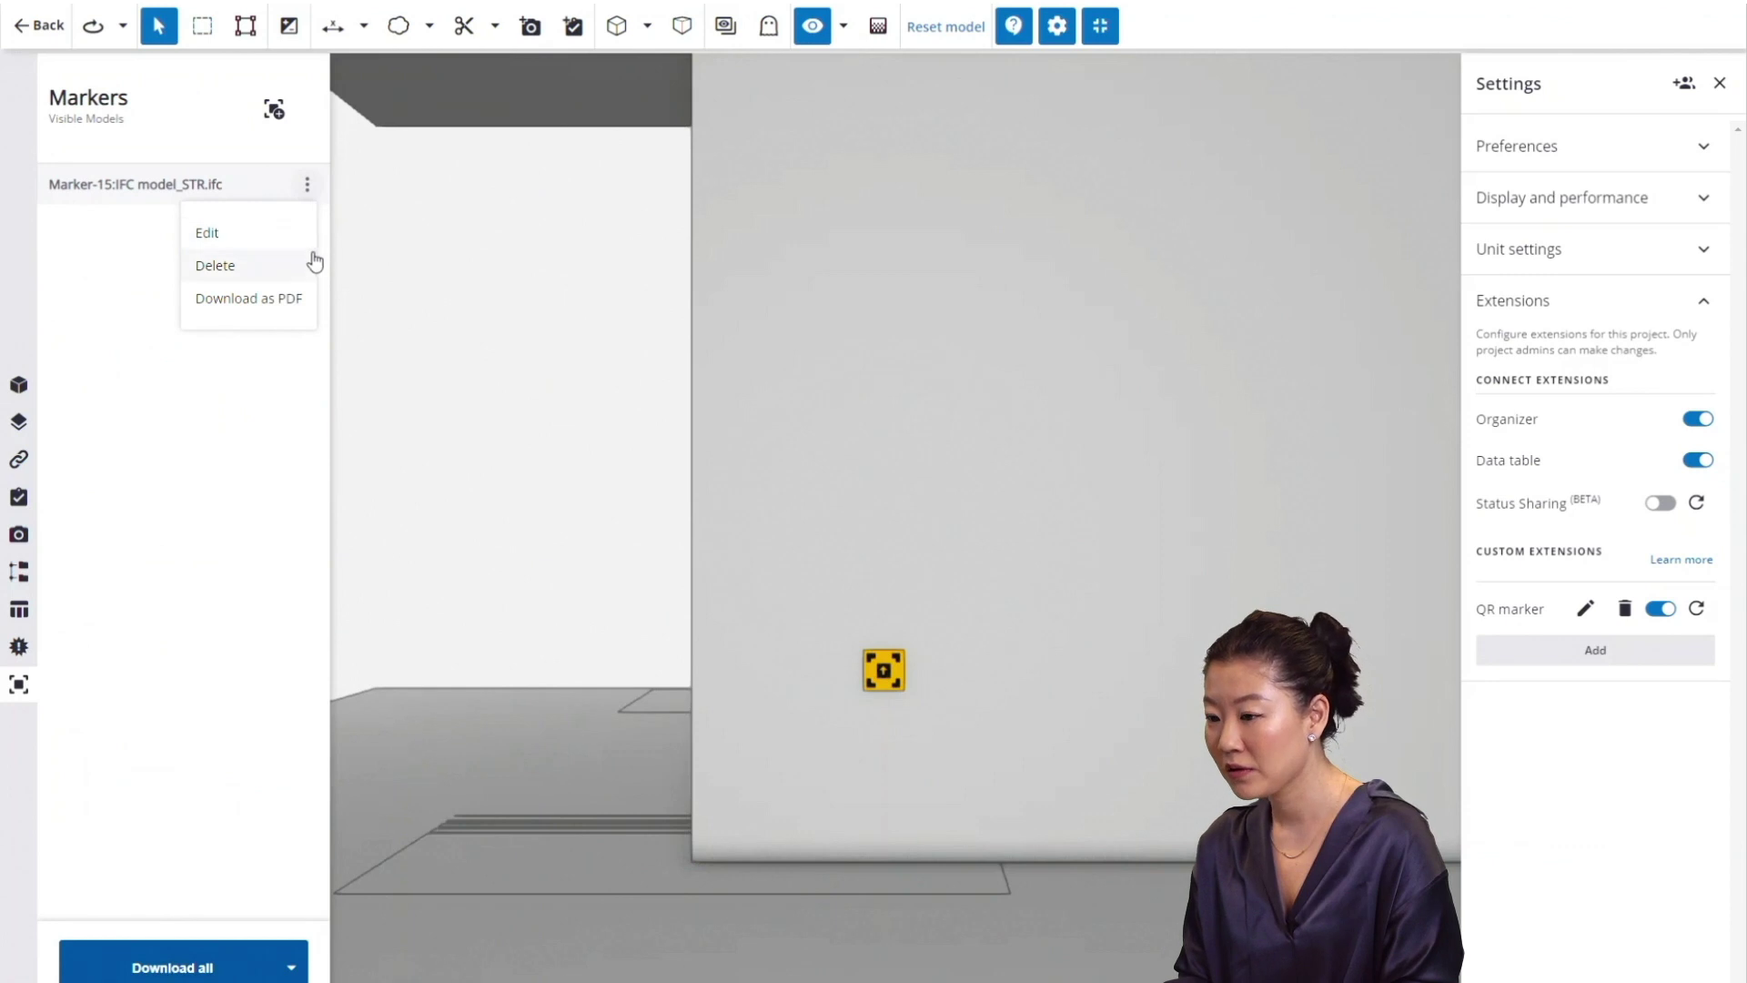
pyautogui.click(254, 298)
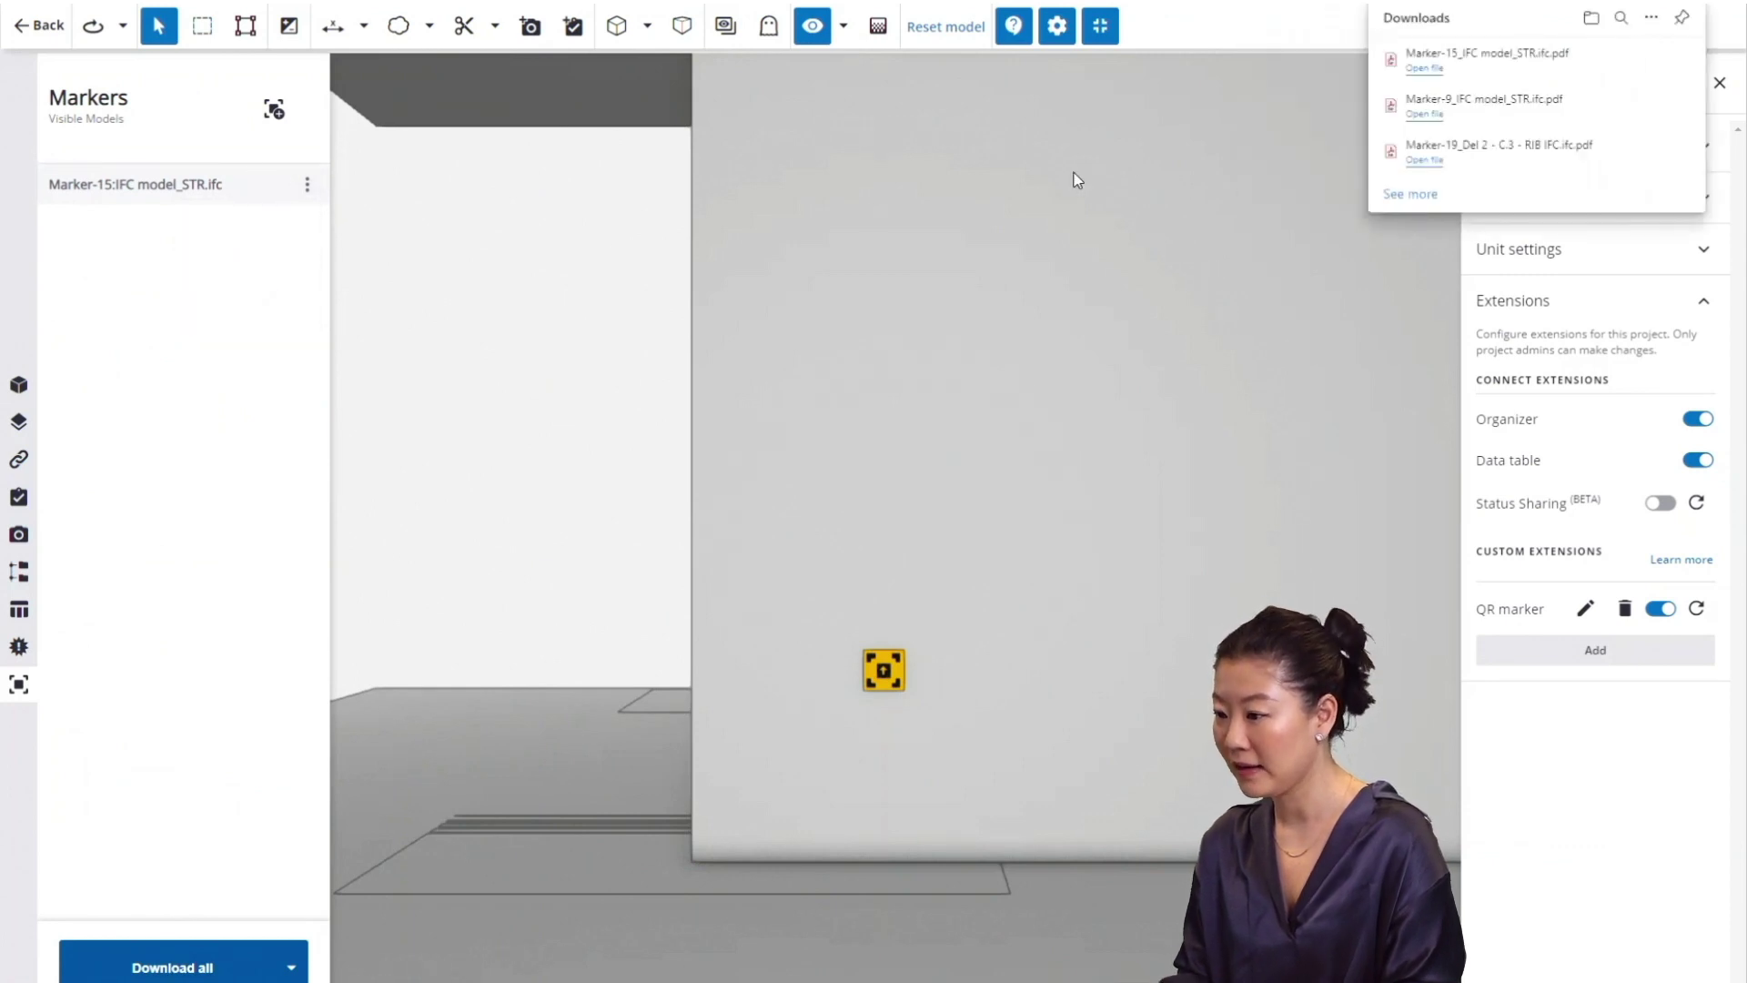
pyautogui.click(1424, 65)
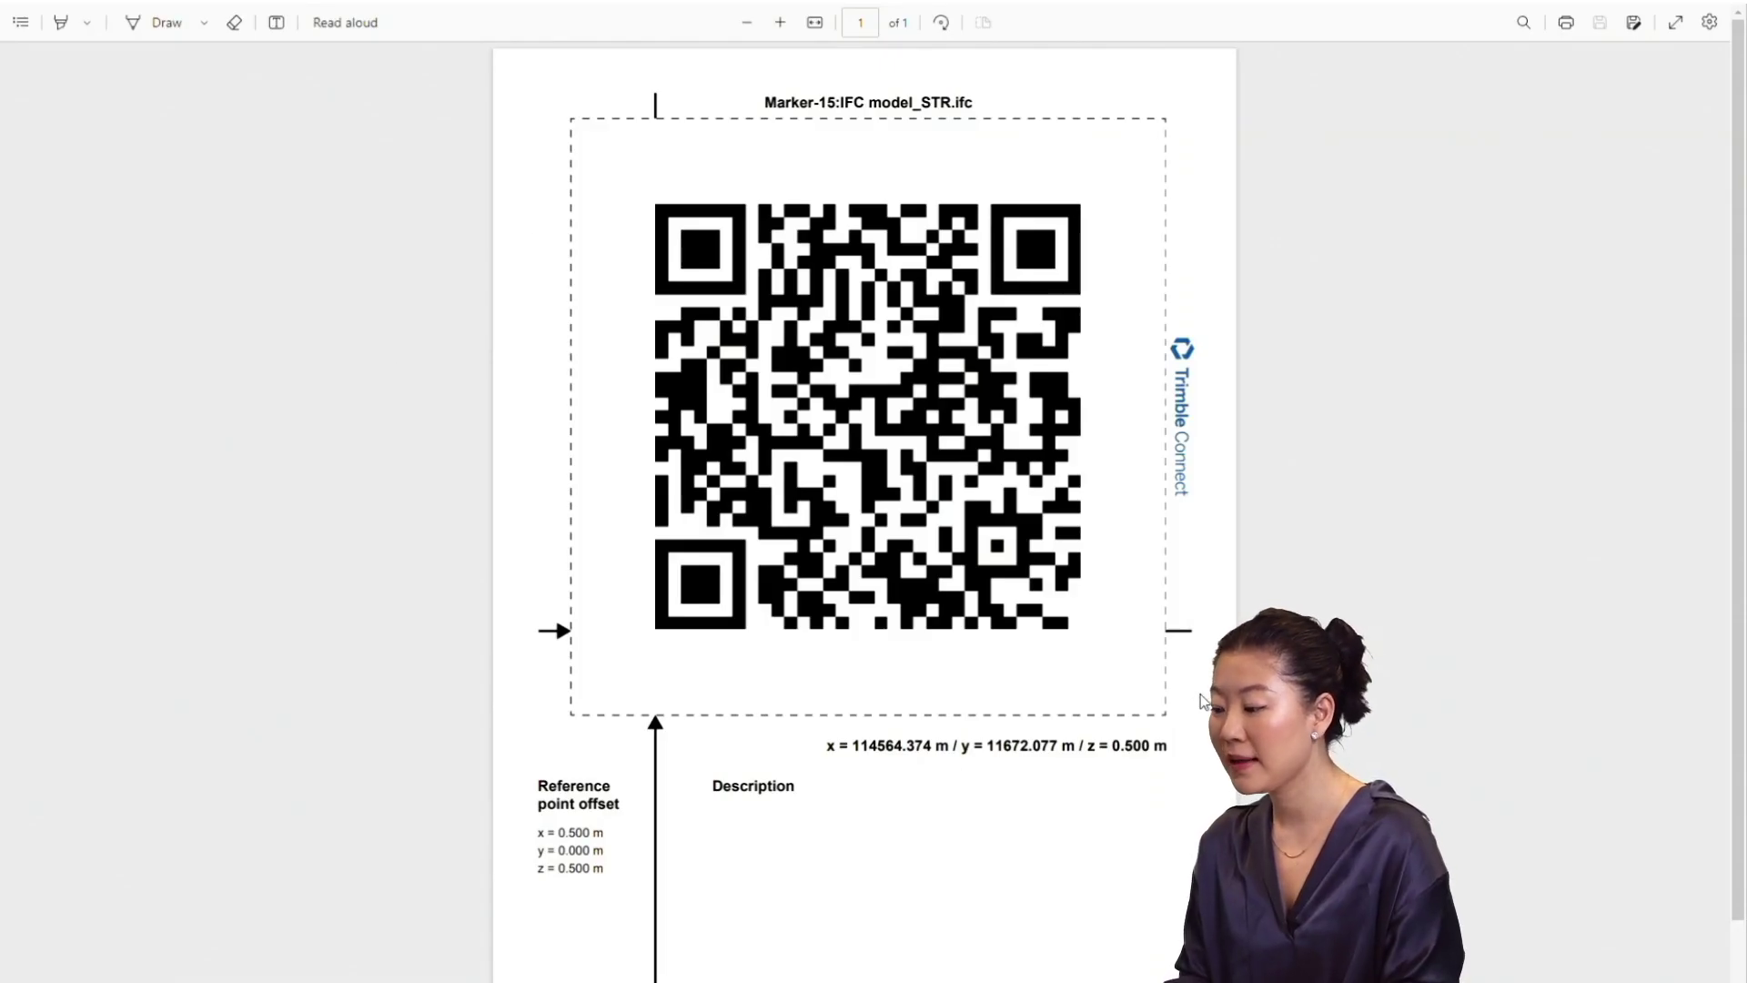
pyautogui.scroll(-1, 1201, 700)
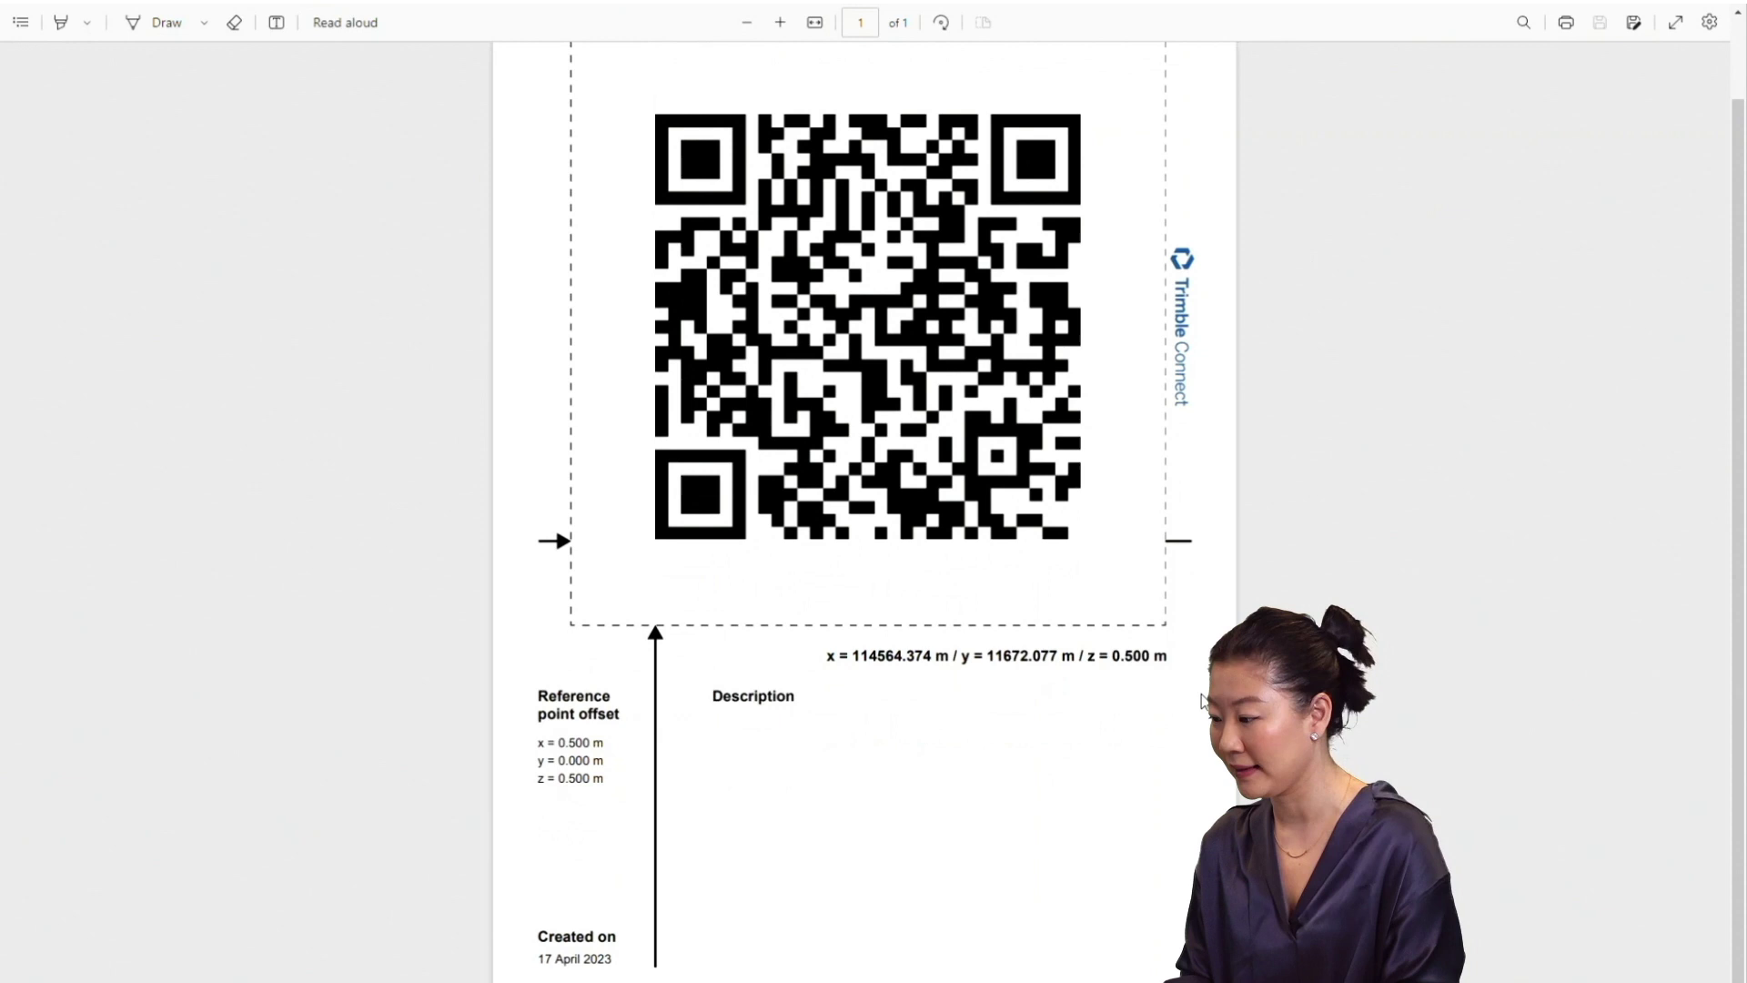
pyautogui.scroll(1, 1201, 700)
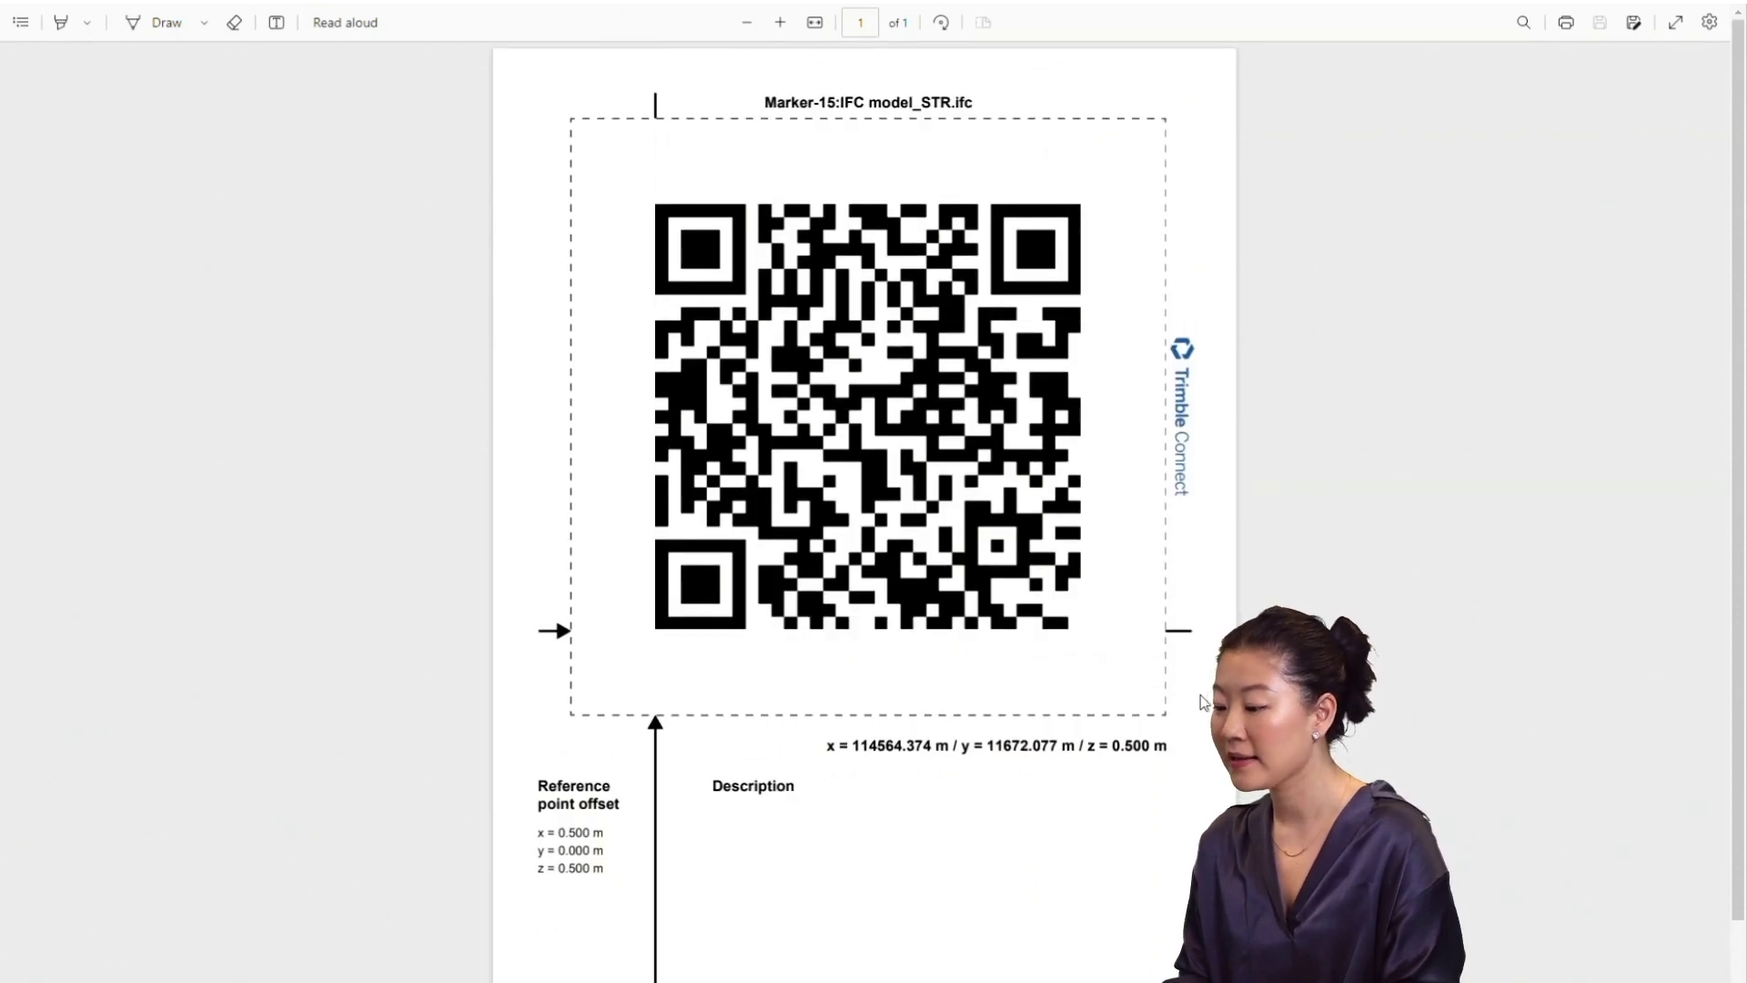